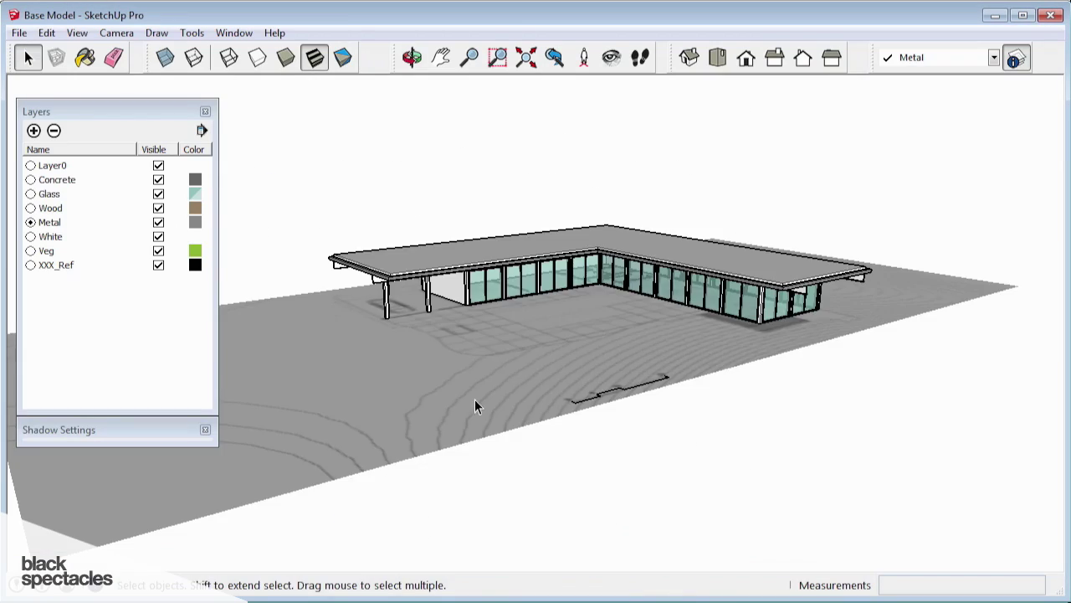
Step: Examine the blank white wall near the carport and inspect the faces that make up its geometry
scroll(477, 402, "up", 10)
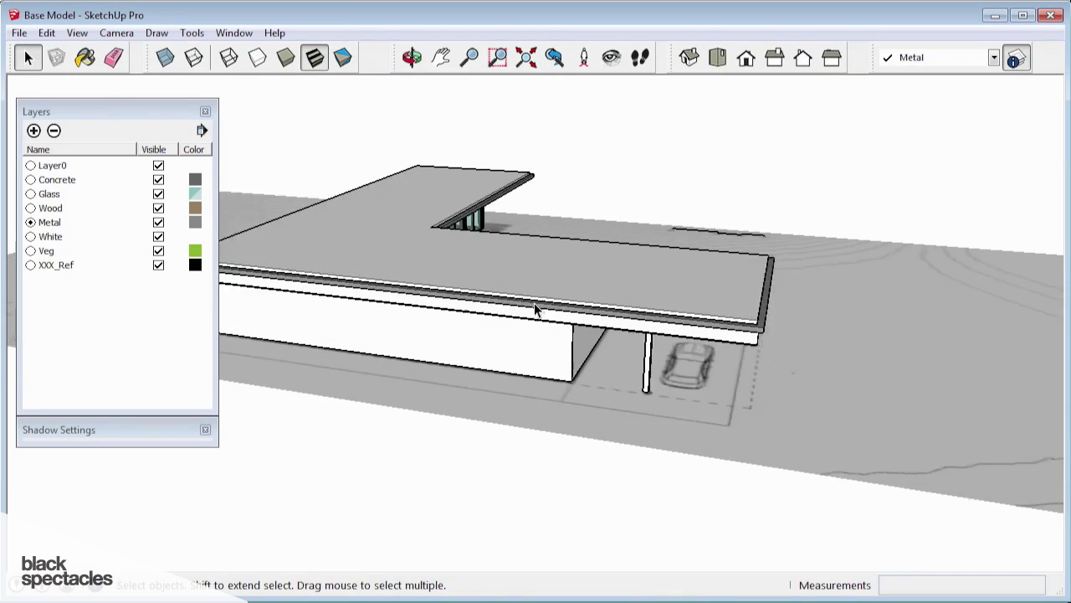
scroll(455, 186, "up", 6)
middle_click_drag(463, 169, 668, 360)
double_click(668, 361)
triple_click(668, 361)
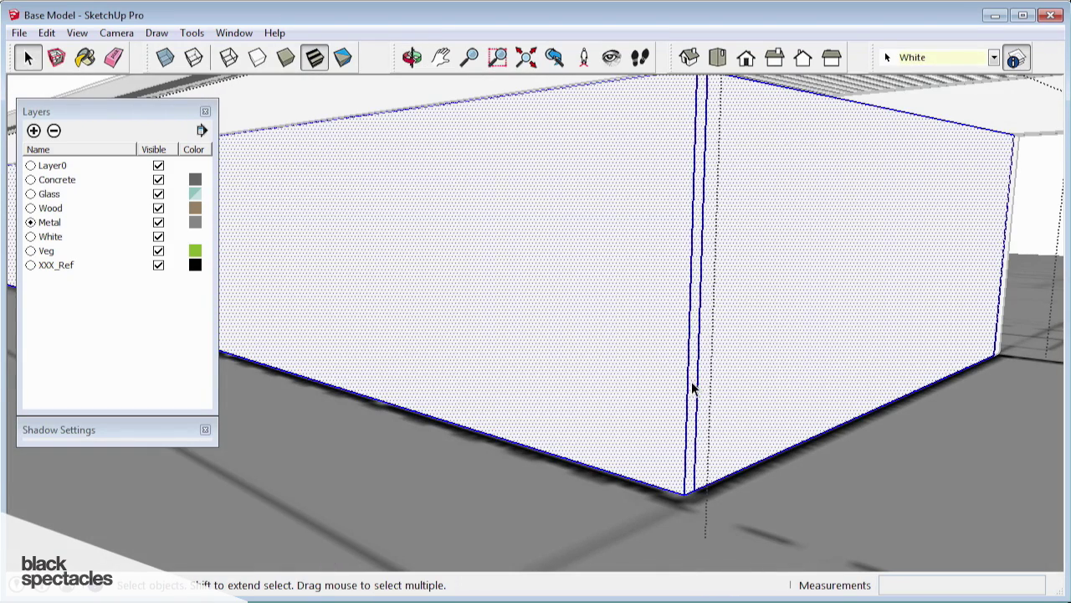
left_click(693, 388)
middle_click_drag(757, 295, 735, 279)
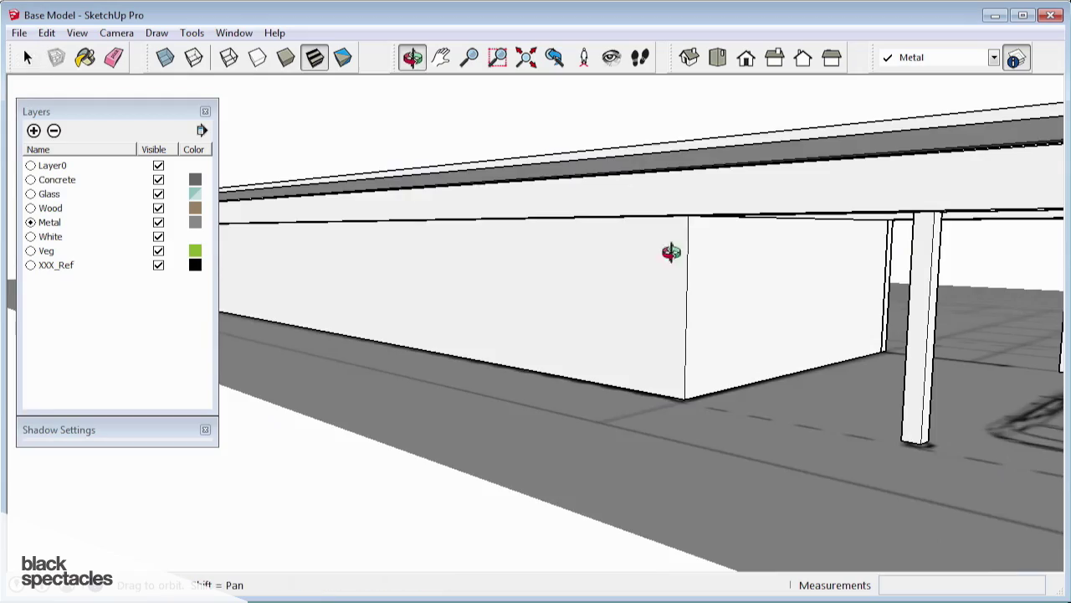
Step: Examine the building's exterior walls, focusing on the blank wall beside the last glazed bay and its corner
scroll(462, 266, "down", 5)
scroll(726, 236, "up", 4)
scroll(726, 234, "up", 4)
middle_click_drag(589, 213, 416, 201)
middle_click_drag(588, 276, 544, 276)
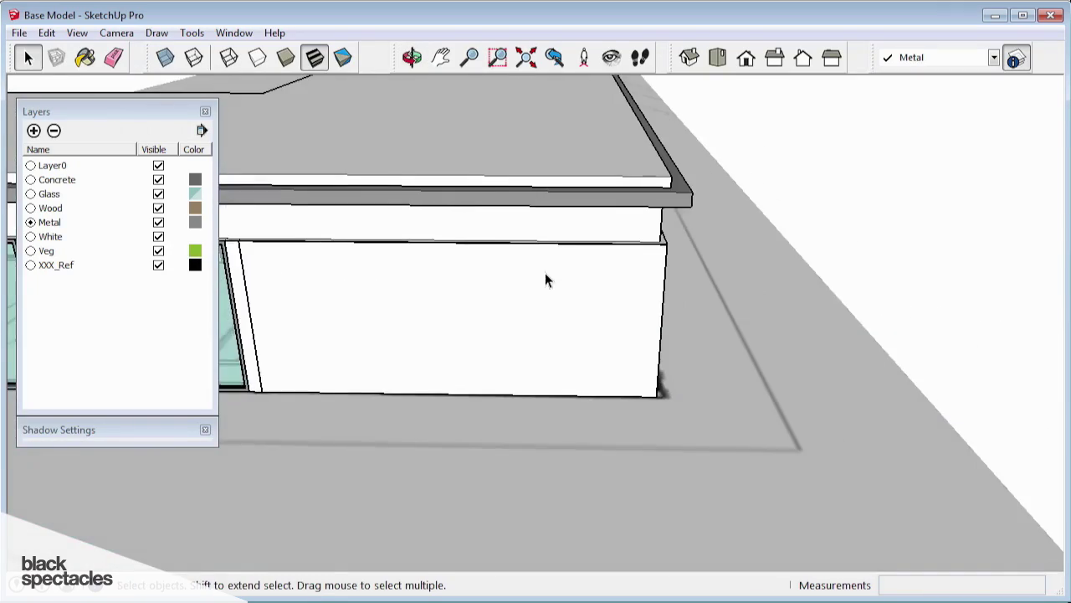
scroll(545, 275, "down", 5)
middle_click_drag(904, 226, 563, 308)
scroll(619, 203, "up", 4)
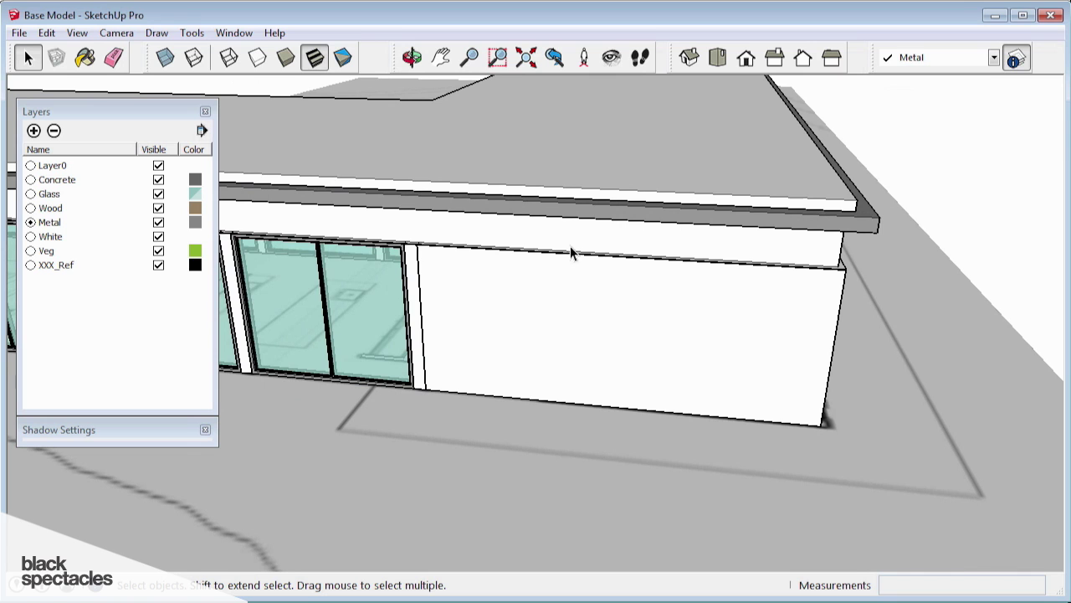
middle_click_drag(728, 267, 844, 158)
scroll(844, 159, "down", 4)
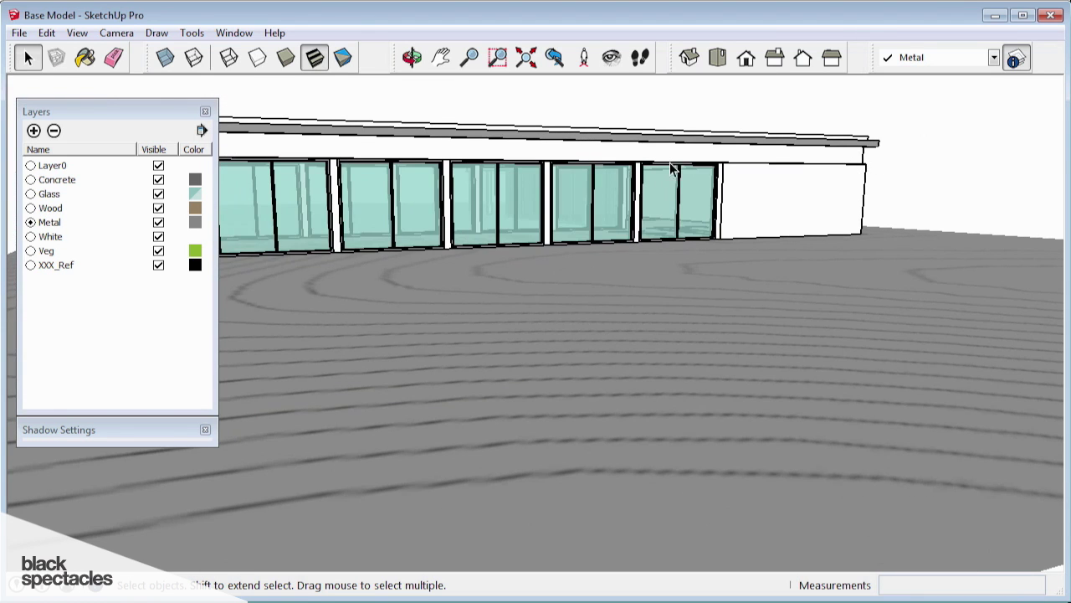
scroll(788, 178, "up", 5)
middle_click_drag(734, 188, 519, 354)
scroll(464, 290, "down", 5)
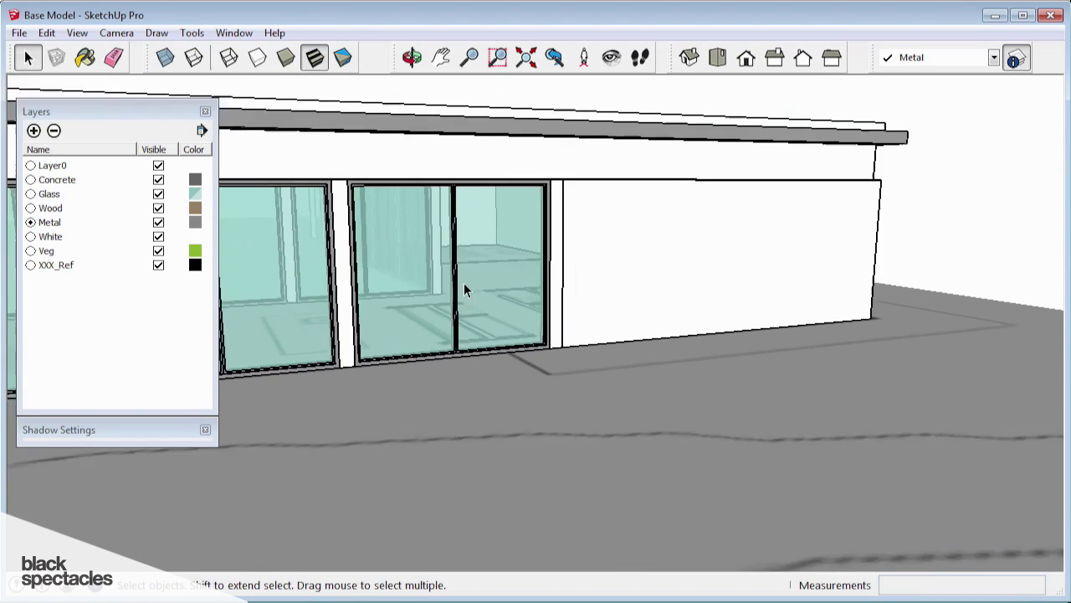
middle_click_drag(464, 289, 711, 263)
scroll(659, 202, "up", 5)
middle_click_drag(659, 202, 276, 208)
middle_click_drag(865, 226, 330, 228)
scroll(622, 270, "up", 3)
scroll(623, 271, "down", 2)
middle_click_drag(700, 259, 728, 343)
scroll(612, 290, "up", 4)
middle_click_drag(615, 290, 708, 259)
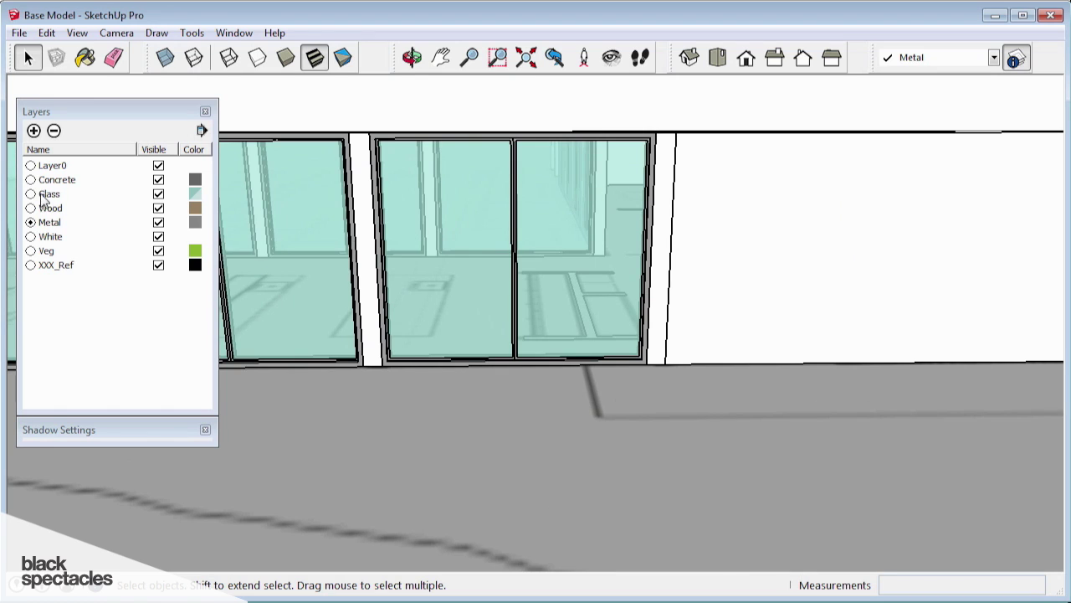
Step: Make White the active layer and trace a vertical strip about 8" wide on the wall beside the last window
left_click(30, 237)
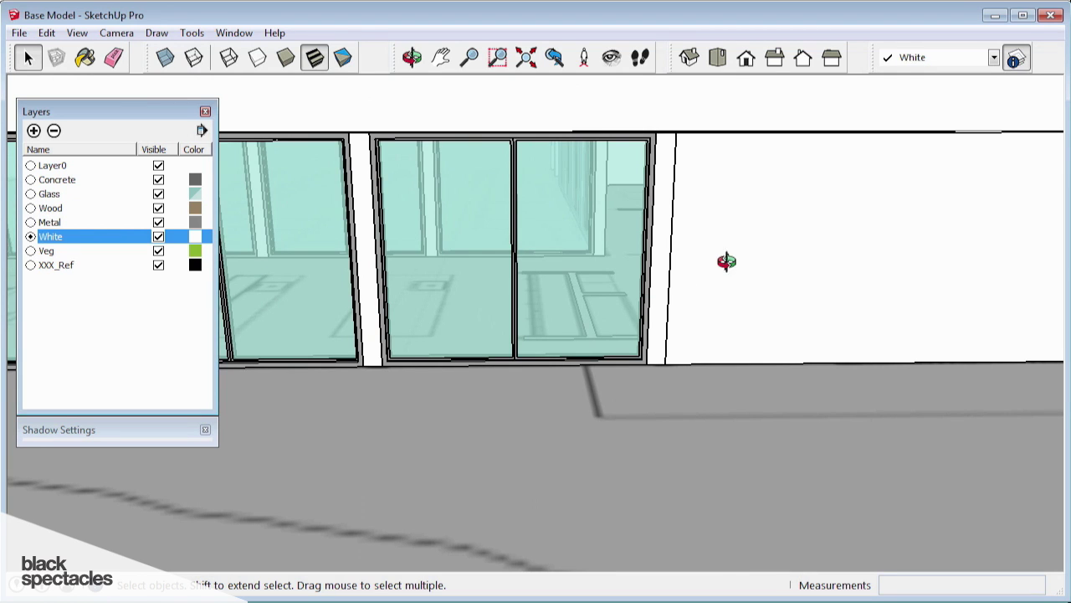
scroll(699, 302, "up", 4)
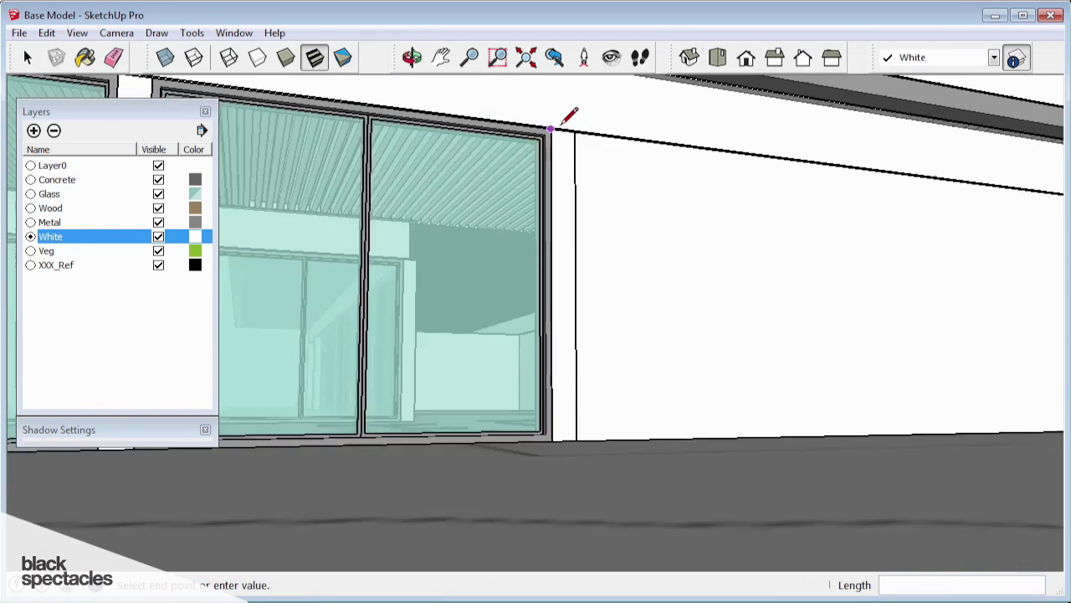
scroll(610, 117, "down", 5)
scroll(609, 116, "down", 5)
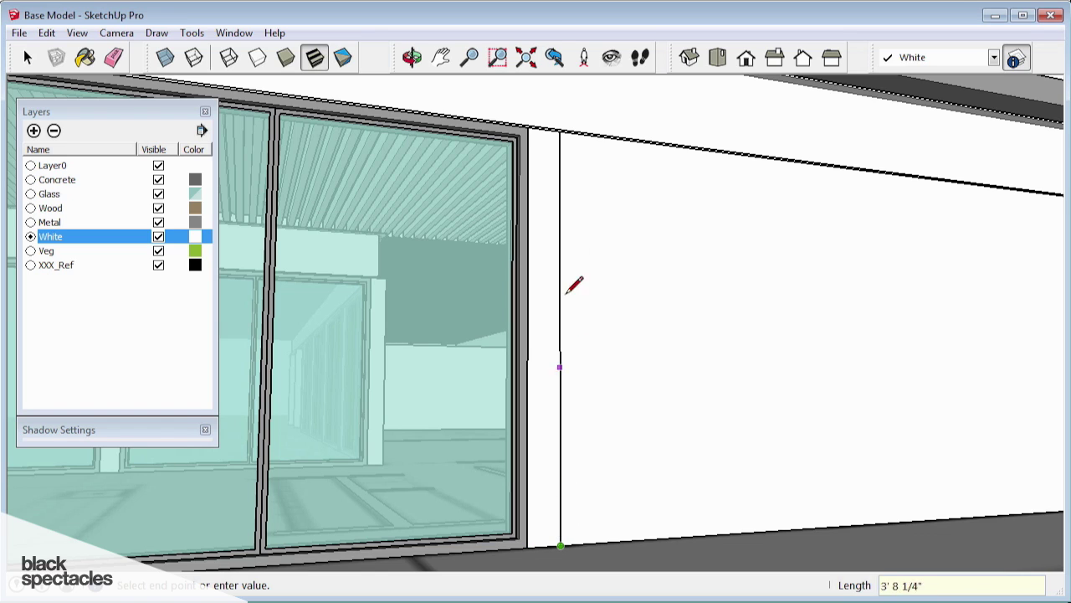
key("space")
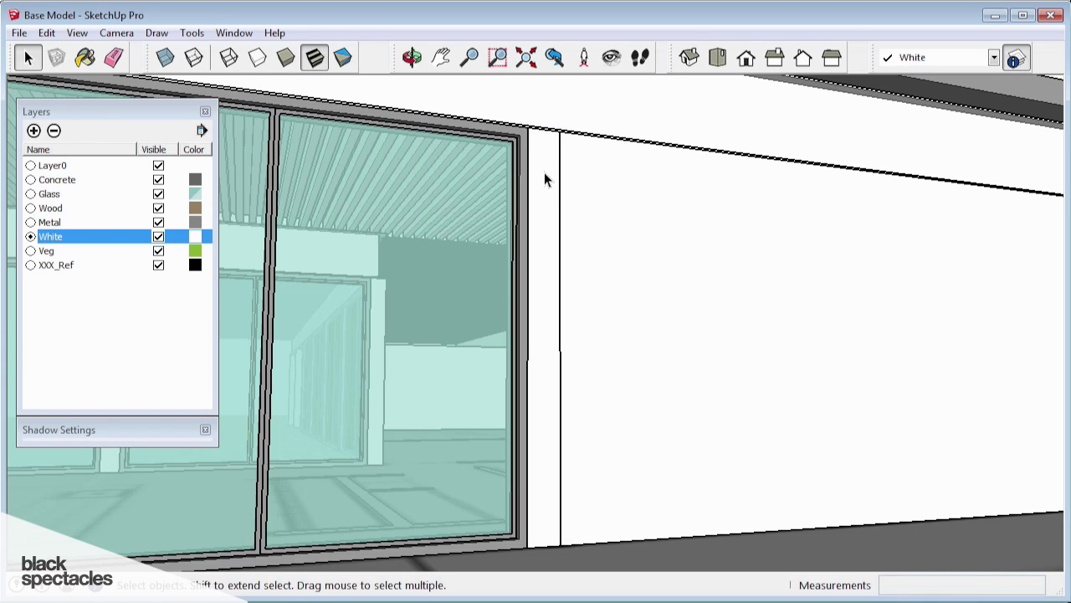
Step: Push/Pull the strip's face outward by 2" to form a cladding panel
left_click(560, 172)
middle_click_drag(564, 170, 553, 490)
scroll(550, 476, "up", 4)
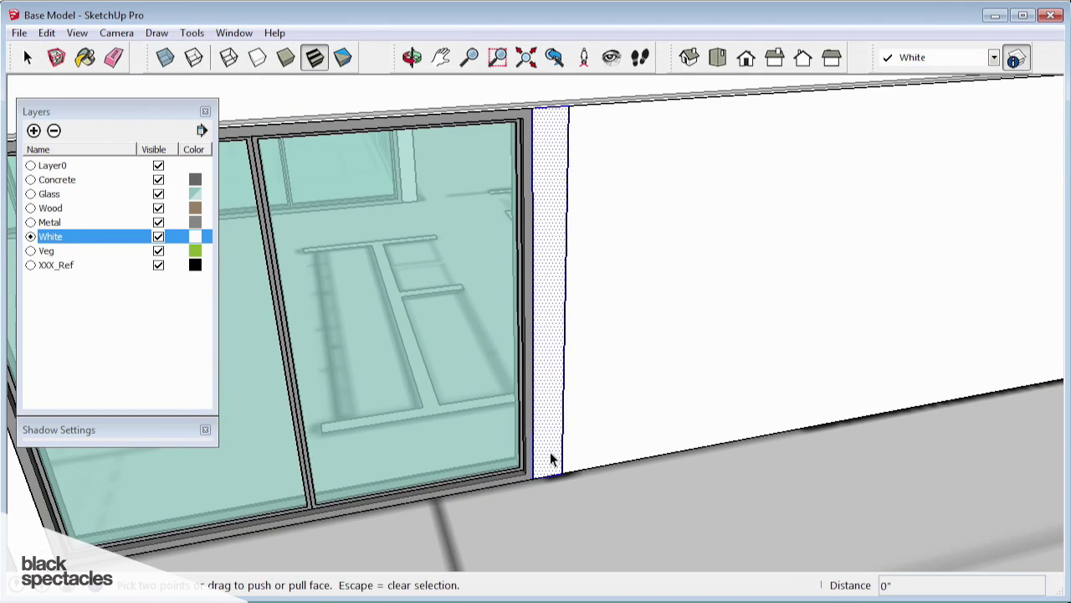
left_click(551, 459)
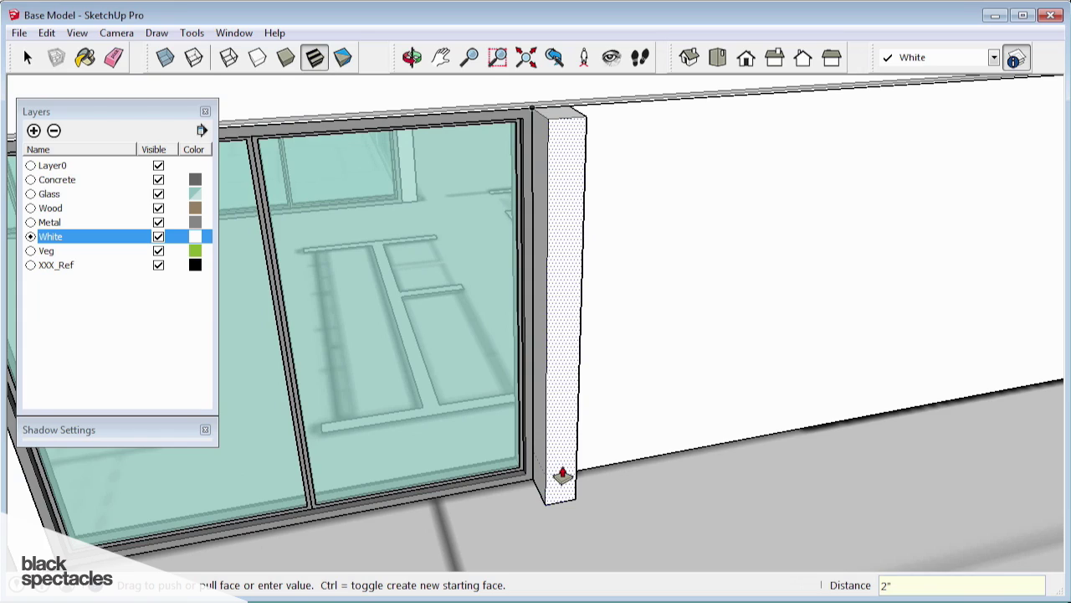
key("space")
Step: Select the whole extruded panel and make it a component with the default settings
scroll(510, 363, "down", 3)
left_click(511, 357)
middle_click_drag(511, 357, 473, 385)
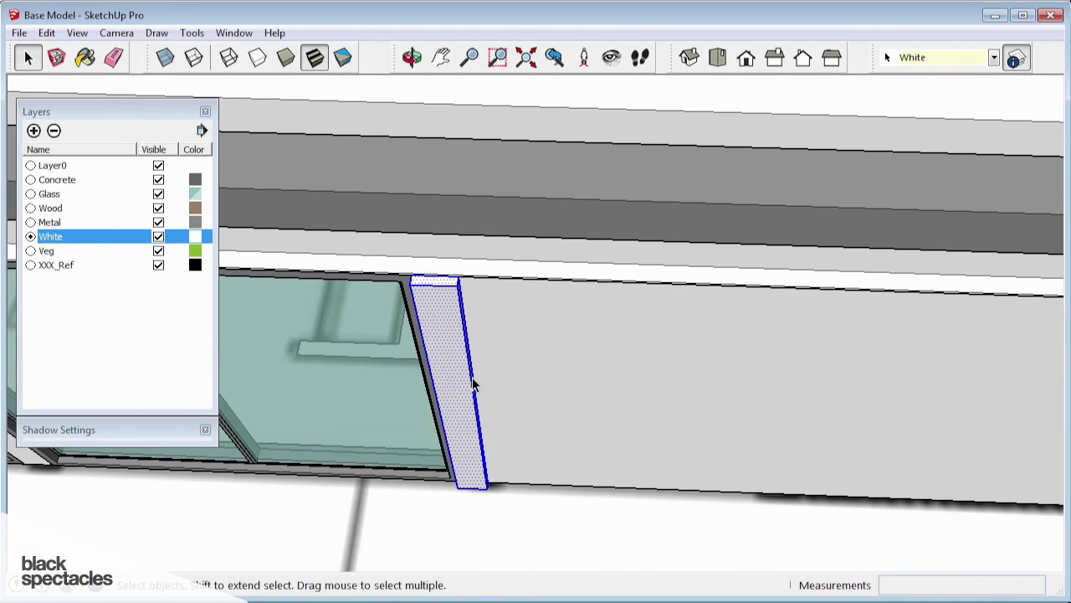
key("g")
left_click(661, 430)
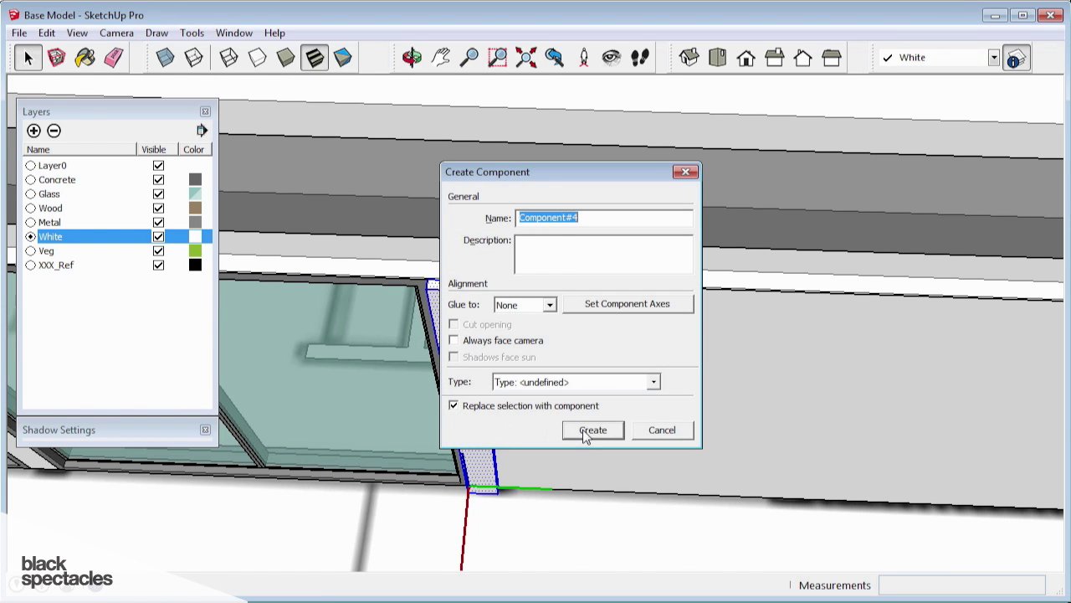
left_click(585, 433)
Step: Copy the panel component 8" along the wall so the copy sits edge to edge with the original
scroll(466, 354, "up", 1)
middle_click_drag(466, 353, 531, 311)
key("m")
scroll(531, 311, "up", 1)
key("space")
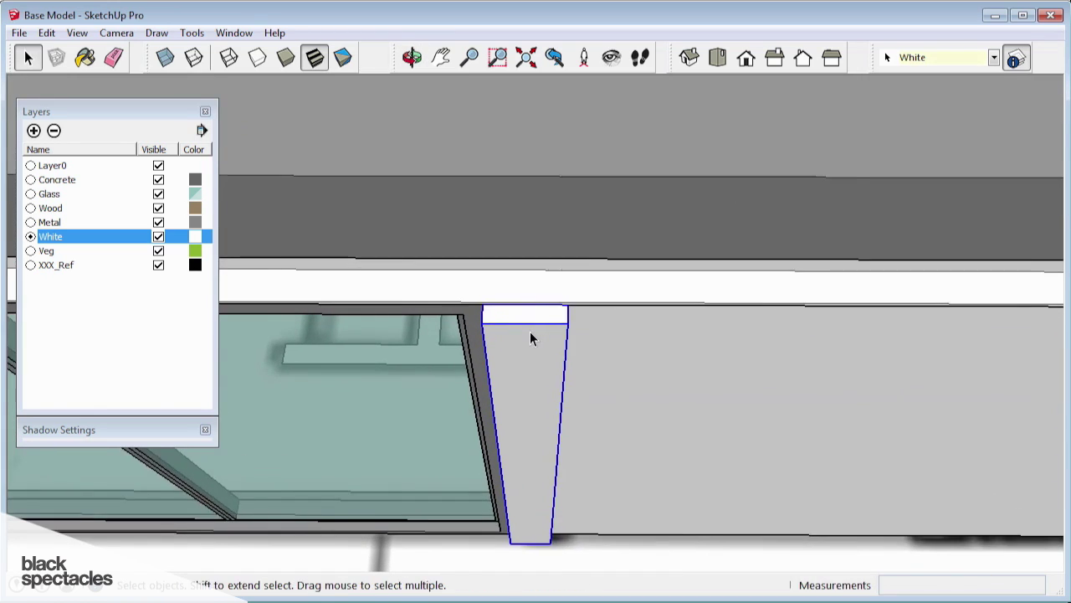
key("m")
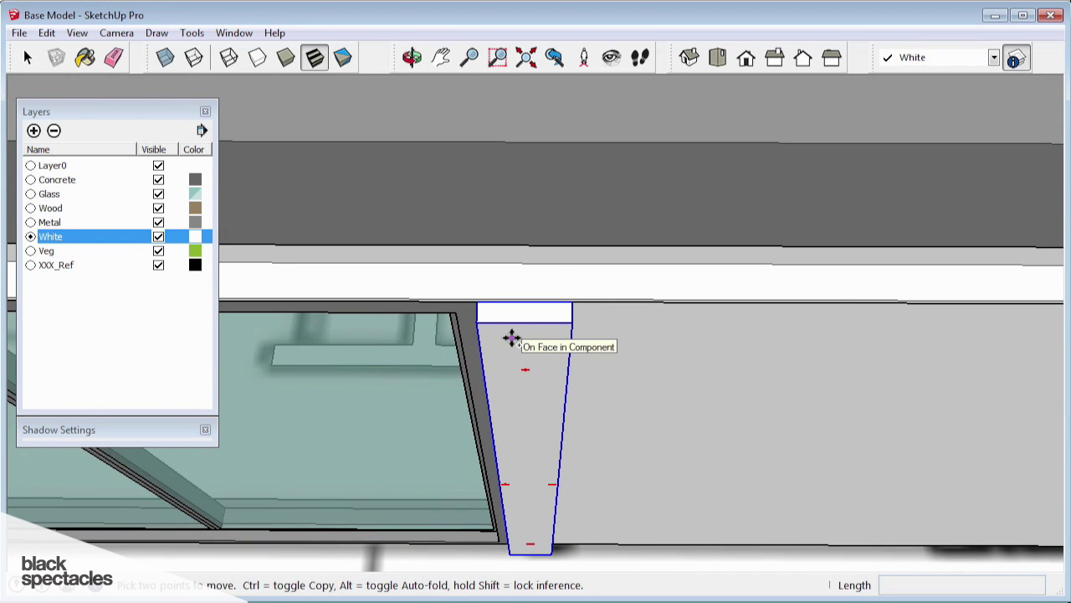
left_click(478, 322)
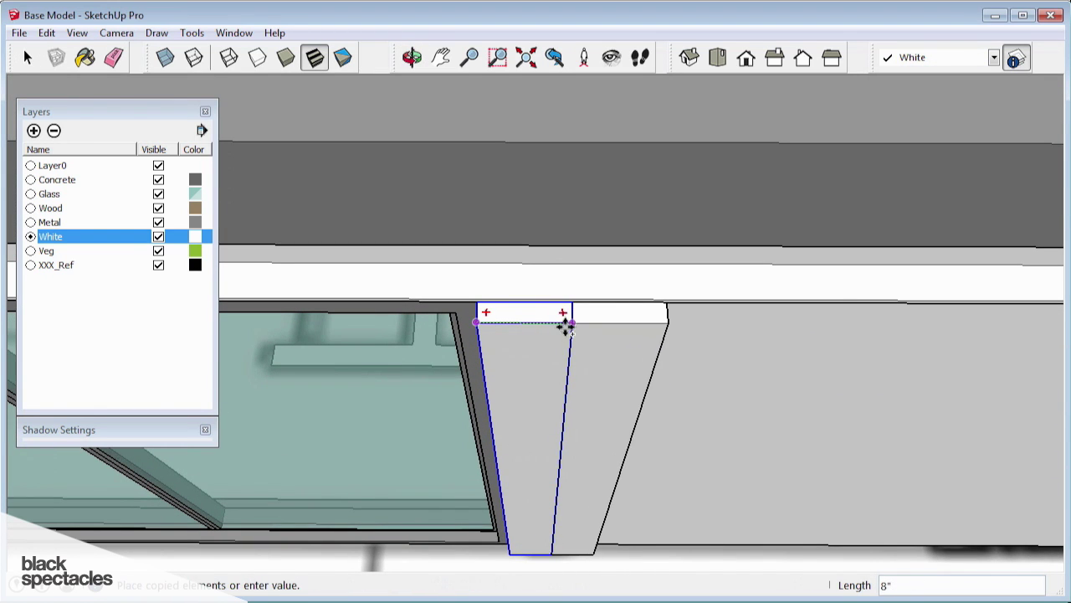
left_click(568, 324)
scroll(513, 275, "down", 1)
key("space")
Step: Select both panel components and combine them into one group
scroll(566, 330, "up", 1)
middle_click_drag(536, 255, 519, 239)
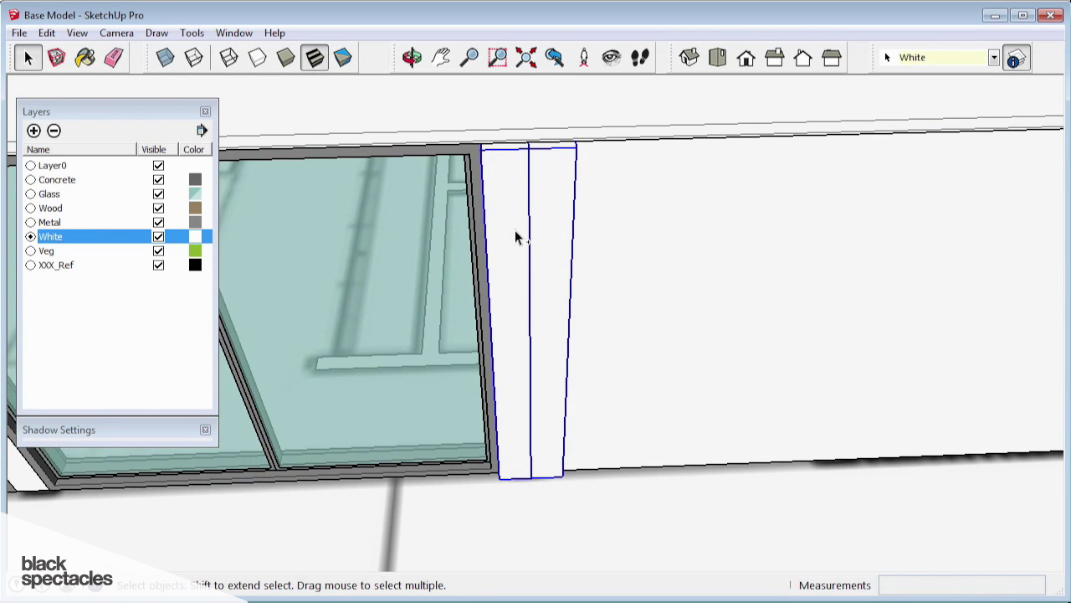
middle_click_drag(513, 214, 576, 215)
middle_click_drag(564, 309, 585, 280)
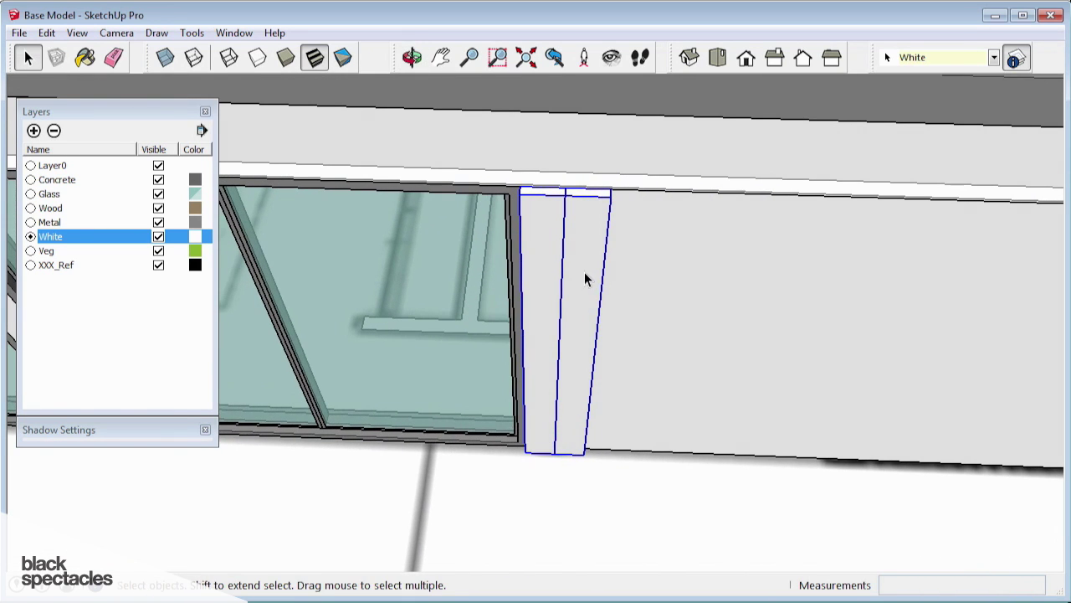
key("m")
left_click(655, 283)
scroll(495, 271, "down", 4)
key("space")
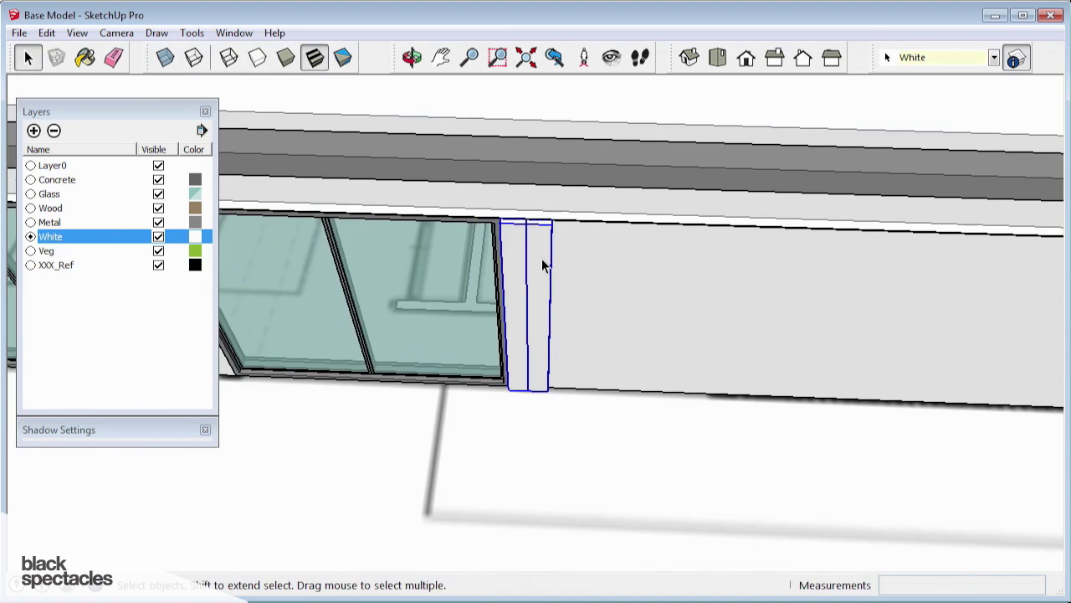
Step: Open the panel group and copy its second panel 8" further along the wall, away from the window
double_click(541, 259)
scroll(432, 239, "down", 3)
middle_click_drag(433, 240, 712, 186)
scroll(468, 251, "up", 4)
left_click(468, 252)
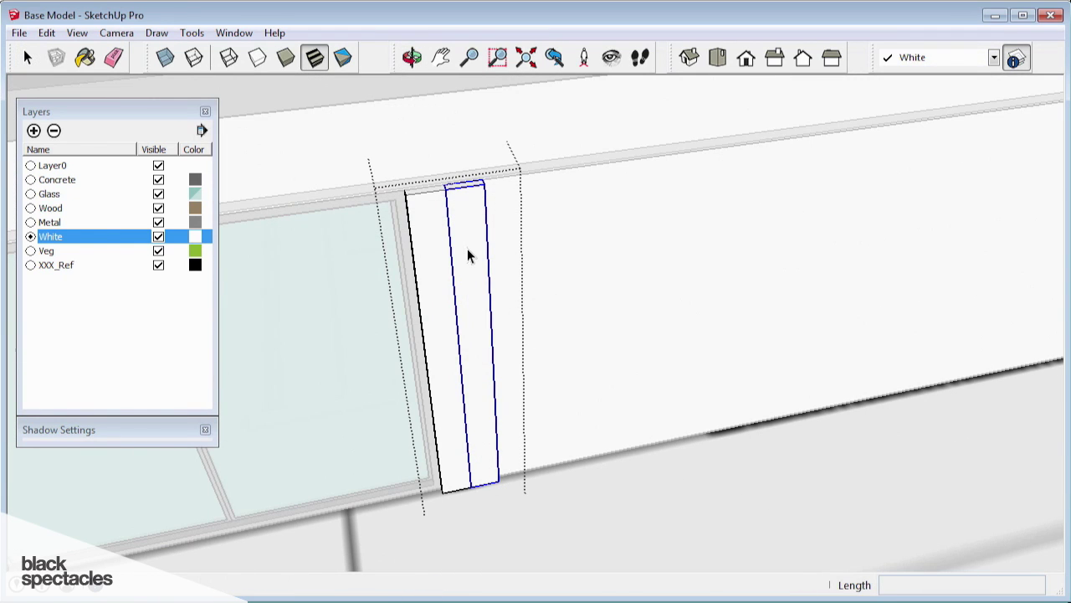
key("ctrl")
left_click(448, 191)
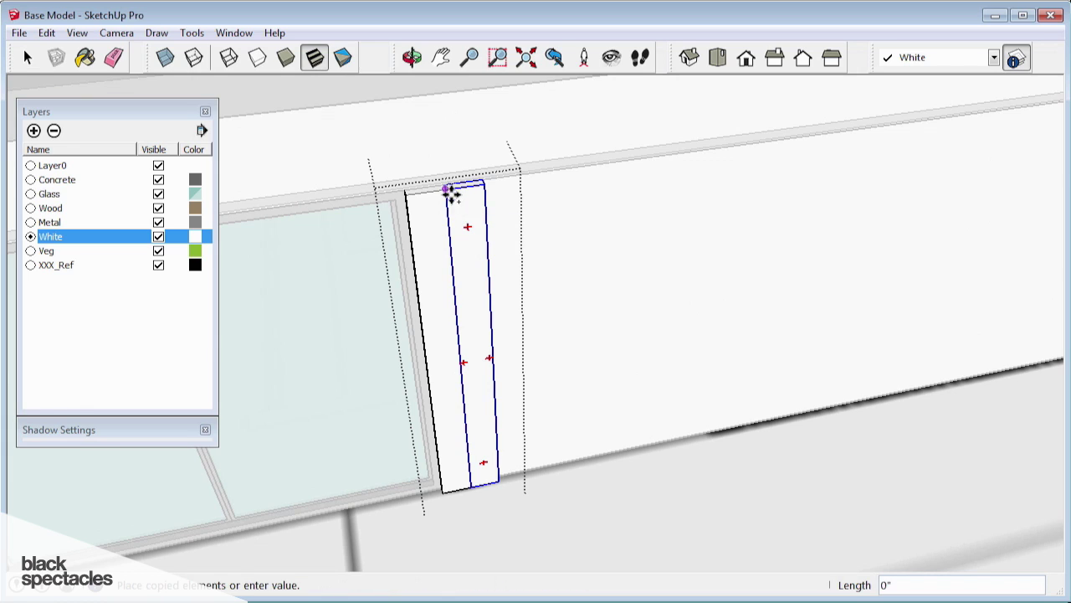
key("Return")
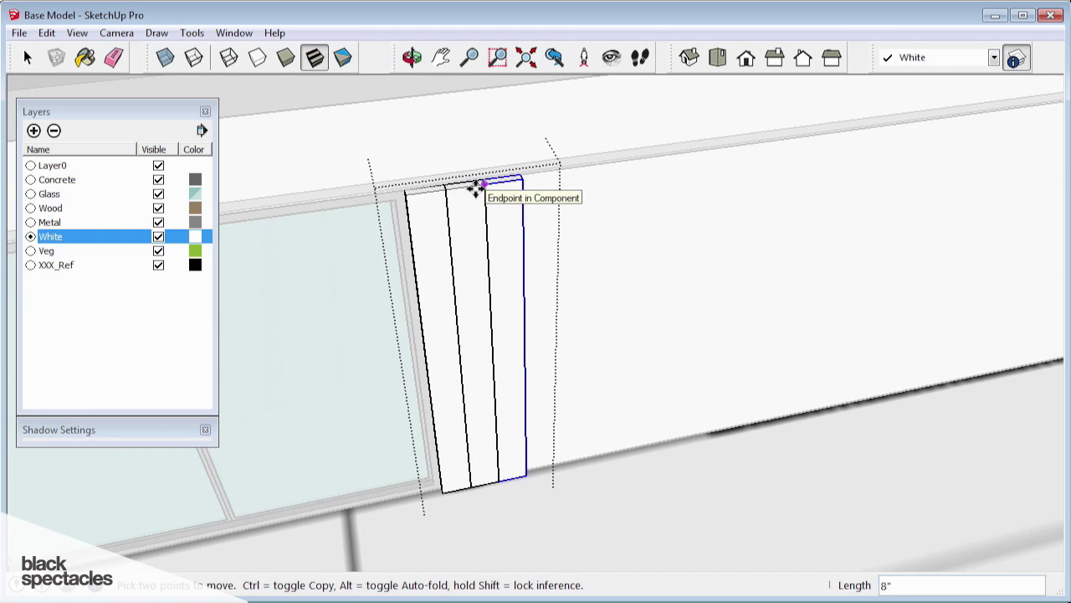
Step: Repeat the panel copy 20 times along the wall, and change the array to 30 copies to reach the corner
type("x20")
key("Return")
scroll(435, 249, "down", 3)
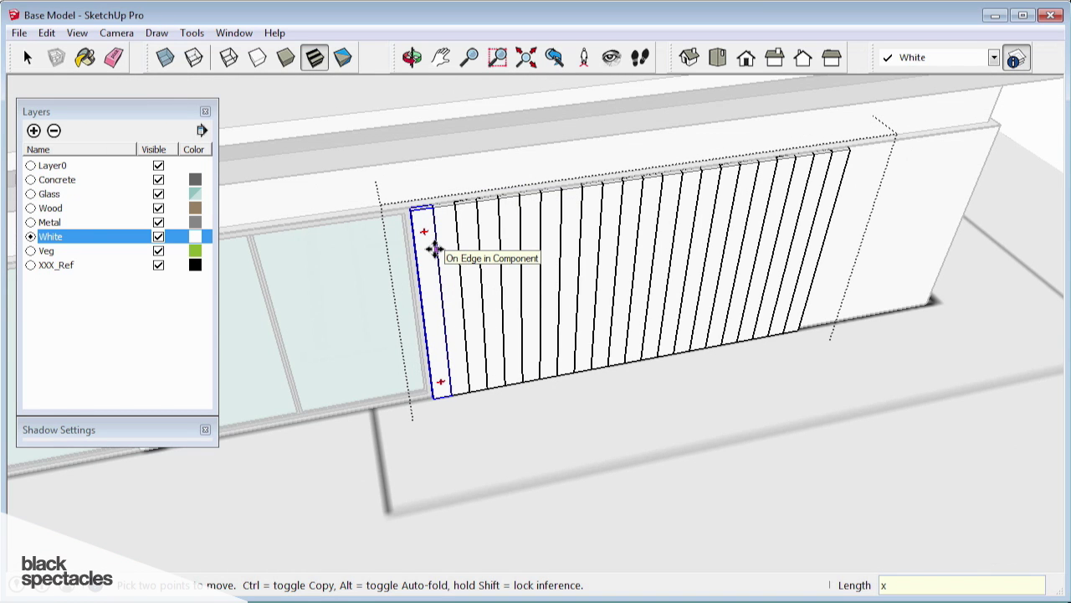
type("x30")
key("Return")
scroll(435, 249, "down", 2)
middle_click_drag(882, 142, 846, 251)
scroll(847, 251, "up", 7)
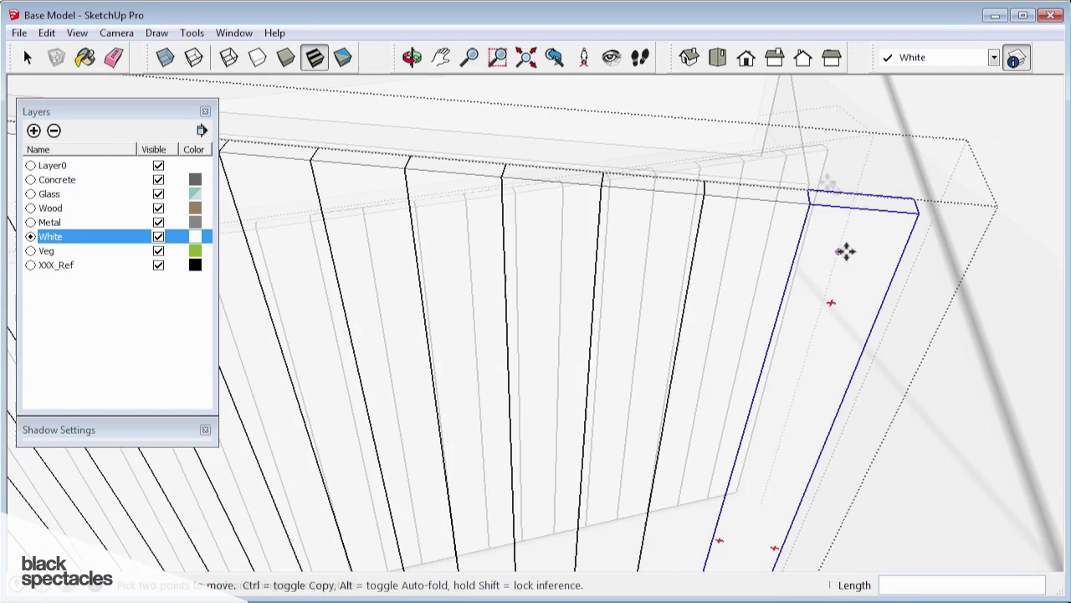
key("space")
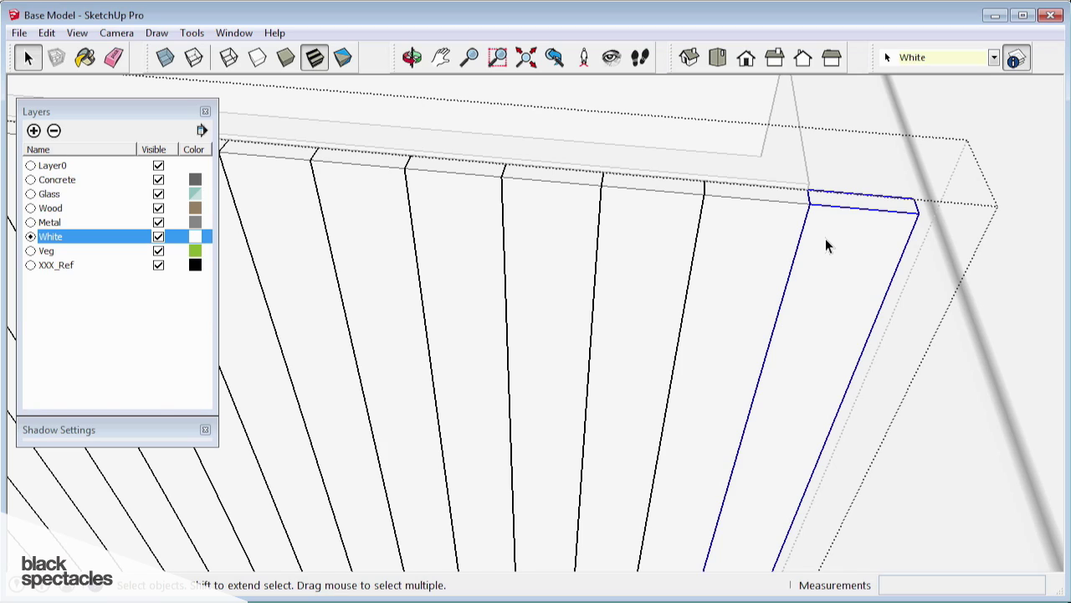
Step: Rotate a copy of the end panel about its top corner so that it runs parallel to the side wall
scroll(826, 241, "down", 5)
middle_click_drag(651, 201, 583, 313)
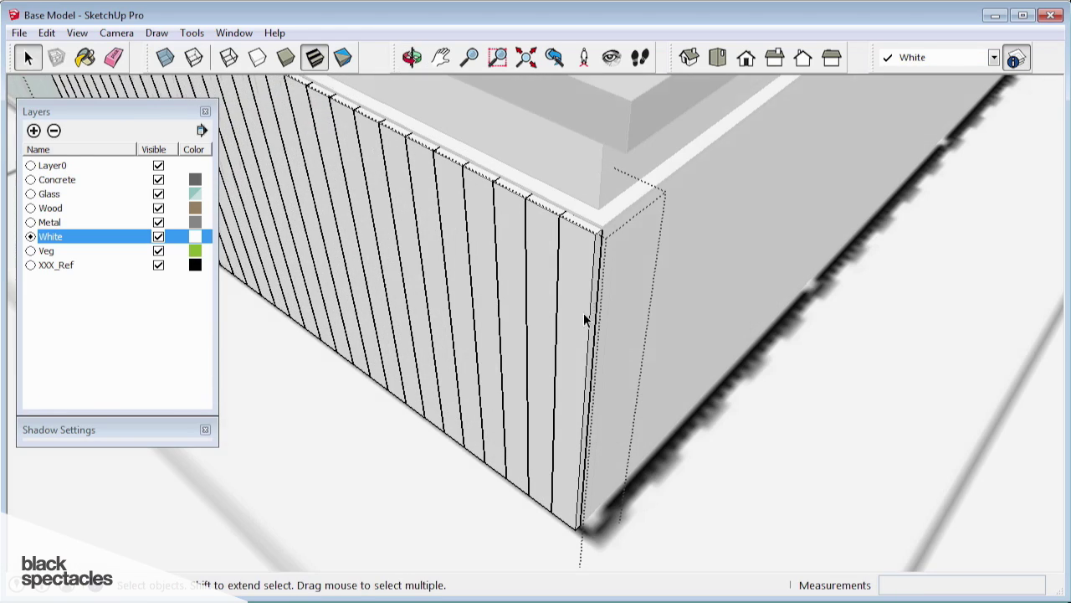
middle_click_drag(578, 260, 584, 294)
scroll(590, 234, "up", 2)
key("q")
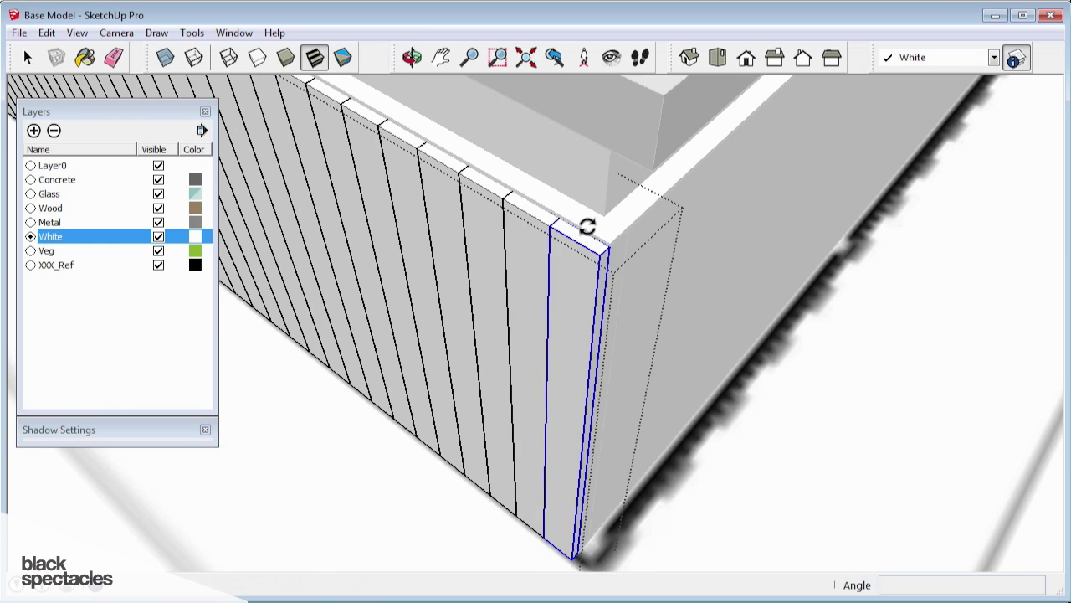
scroll(588, 229, "up", 2)
scroll(615, 252, "up", 3)
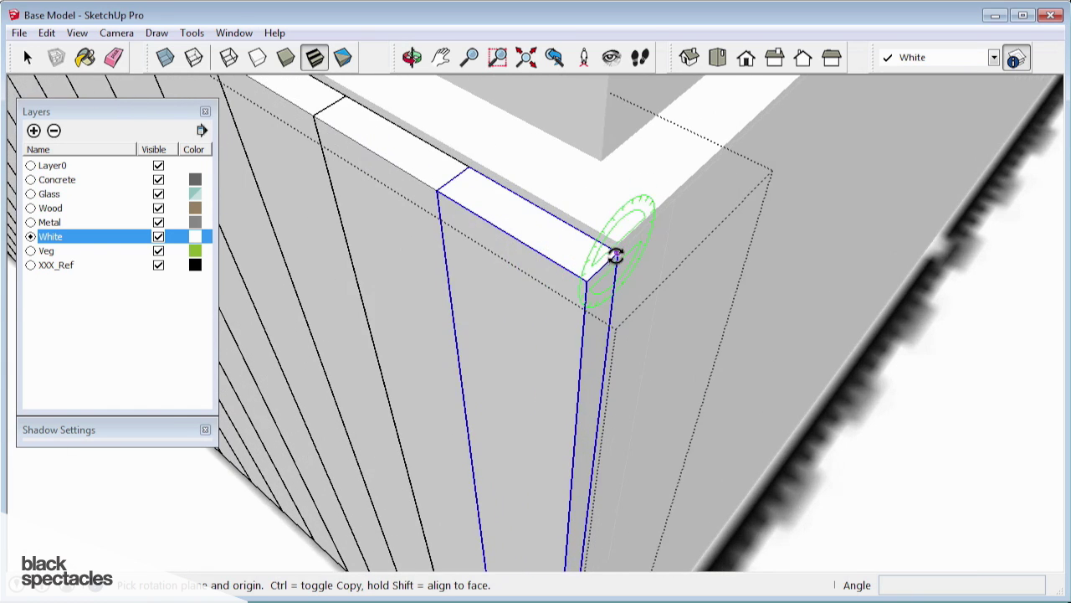
left_click(617, 249)
left_click(516, 217)
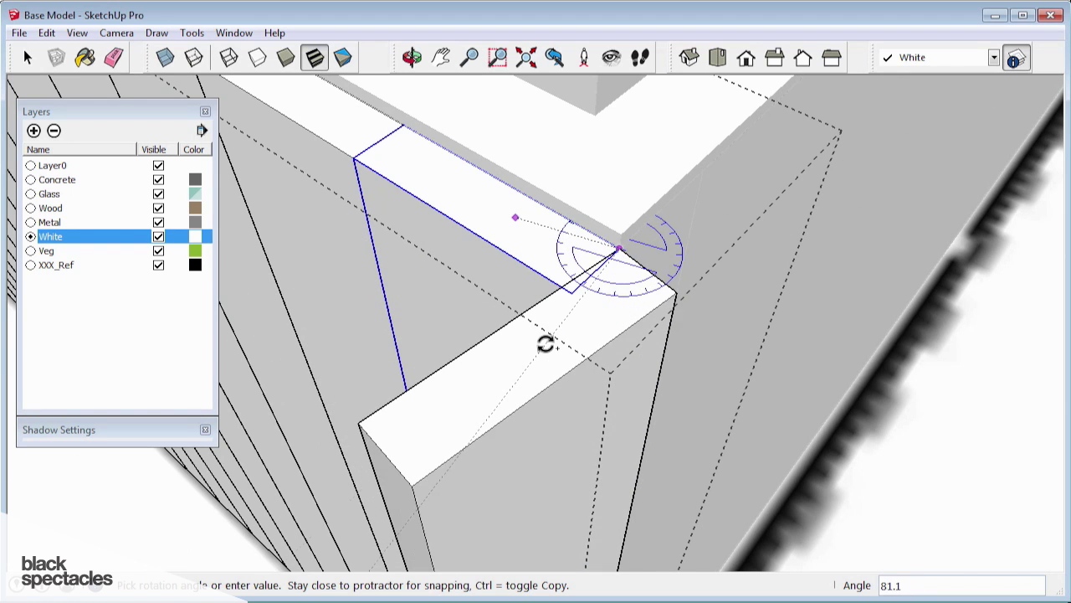
key("Return")
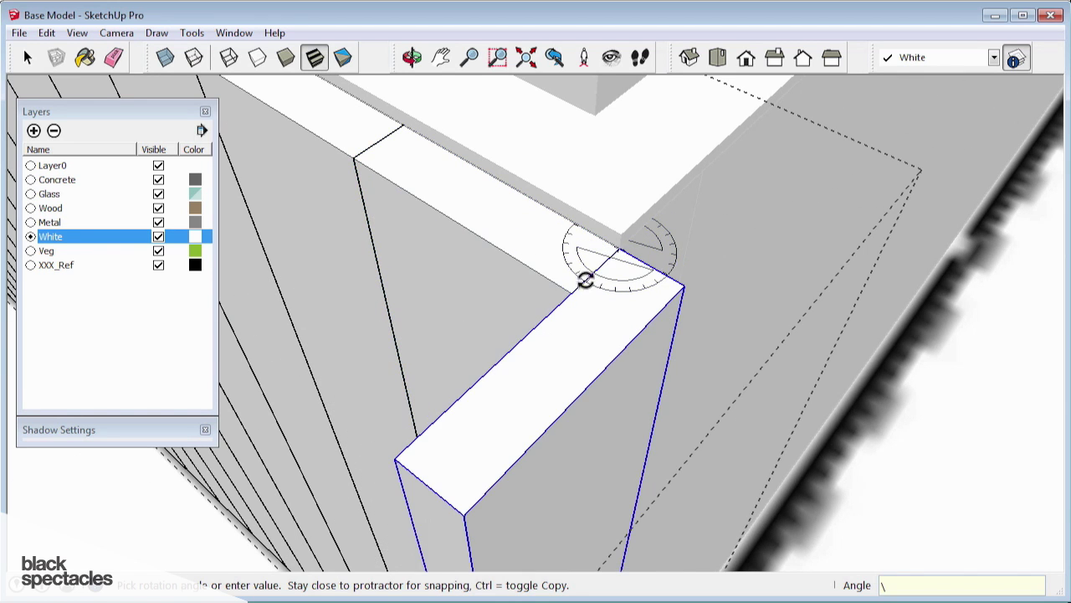
Step: Move the rotated panel against the side wall so that it starts at the building's corner
middle_click_drag(585, 279, 526, 285)
scroll(535, 292, "down", 3)
key("m")
left_click(528, 299)
scroll(644, 271, "down", 3)
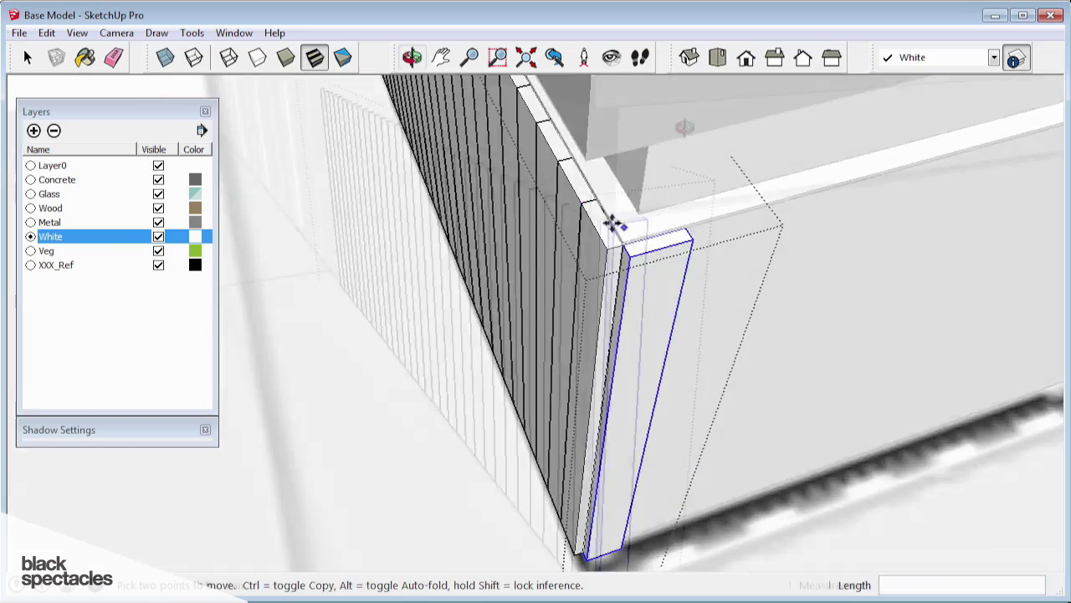
middle_click_drag(605, 220, 437, 347)
scroll(456, 231, "down", 4)
scroll(481, 239, "up", 3)
scroll(438, 346, "up", 2)
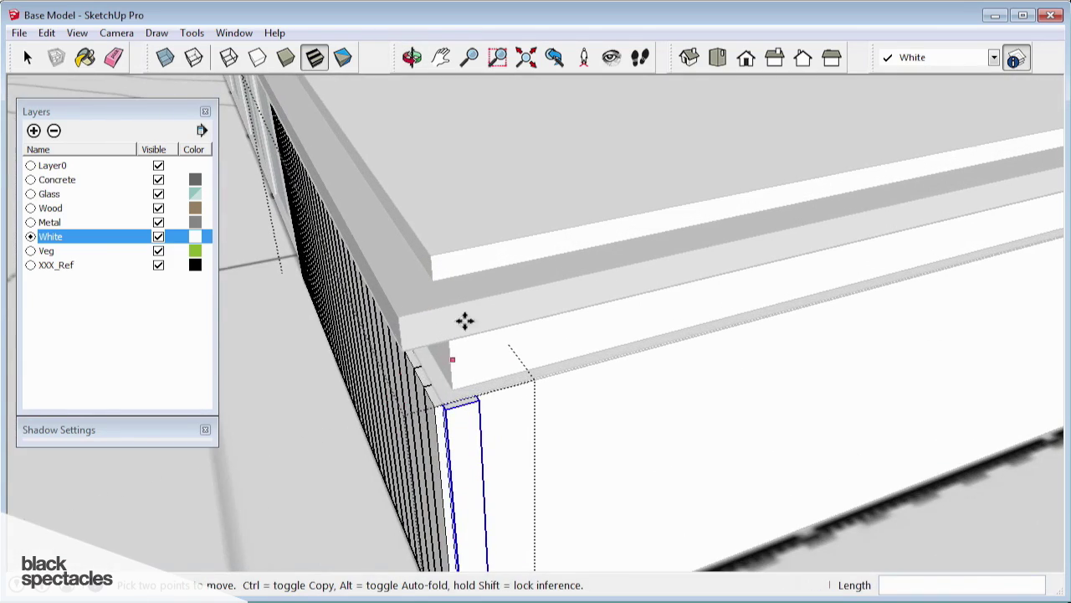
Step: Copy the rotated panel one panel width along the side wall and repeat the copy to cover the wall
scroll(446, 423, "up", 3)
left_click(456, 395)
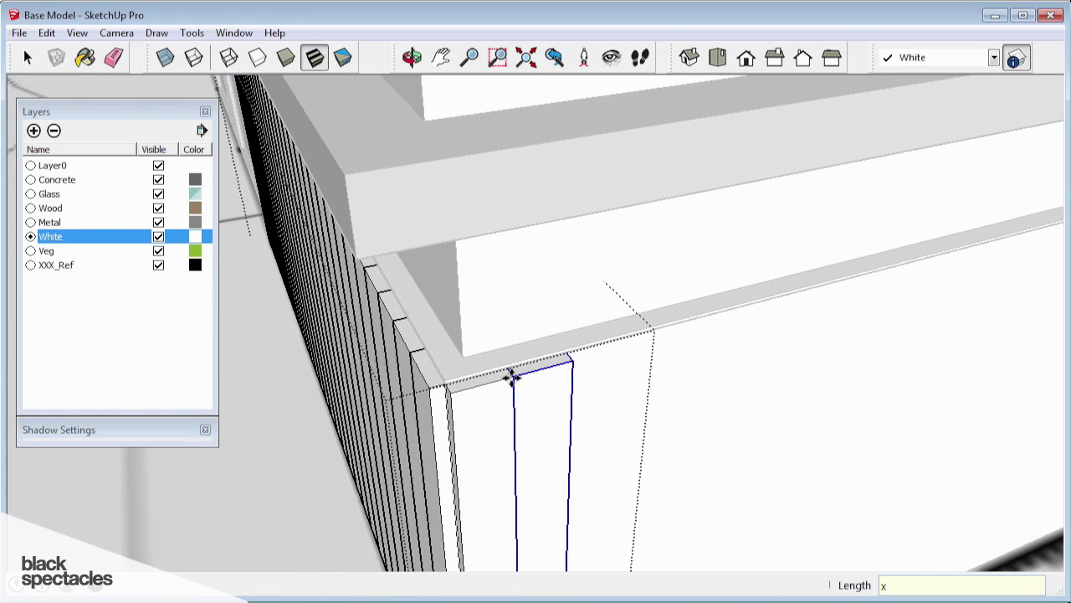
type("x1")
middle_click_drag(351, 149, 586, 226)
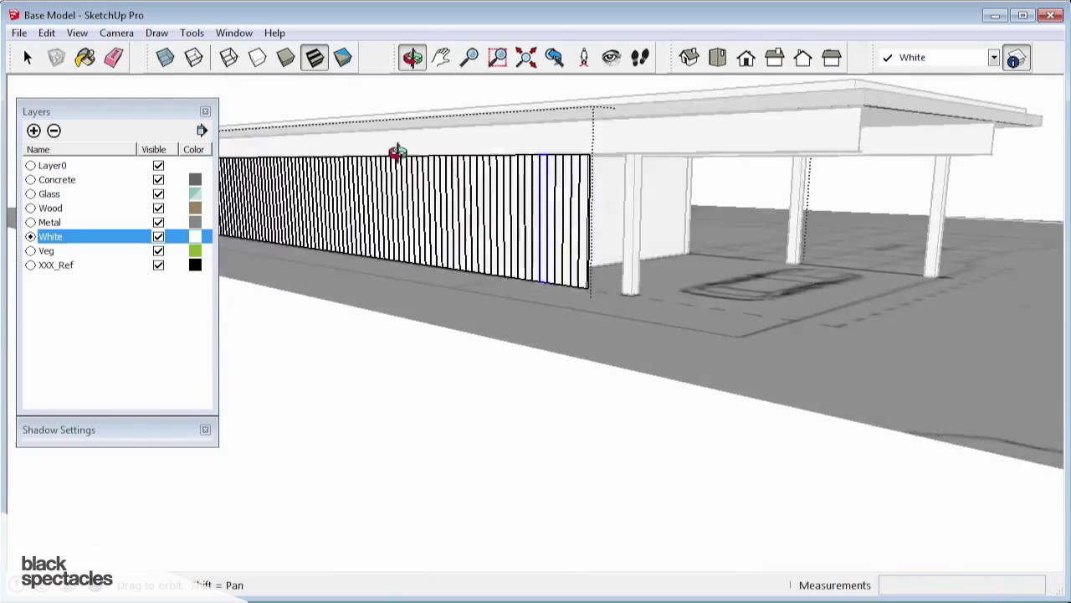
Step: Rotate the end panel 90 degrees about its bottom corner so that it turns onto the adjoining wall
scroll(684, 271, "up", 1)
middle_click_drag(684, 270, 846, 447)
key("e")
mouse_move(830, 406)
middle_mouse_down()
mouse_move(739, 390)
mouse_move(527, 296)
mouse_move(521, 256)
mouse_move(447, 158)
mouse_move(607, 420)
mouse_move(741, 464)
mouse_move(570, 355)
mouse_move(598, 434)
middle_mouse_up()
key("space")
key("Escape")
middle_click_drag(618, 370, 462, 379)
key("q")
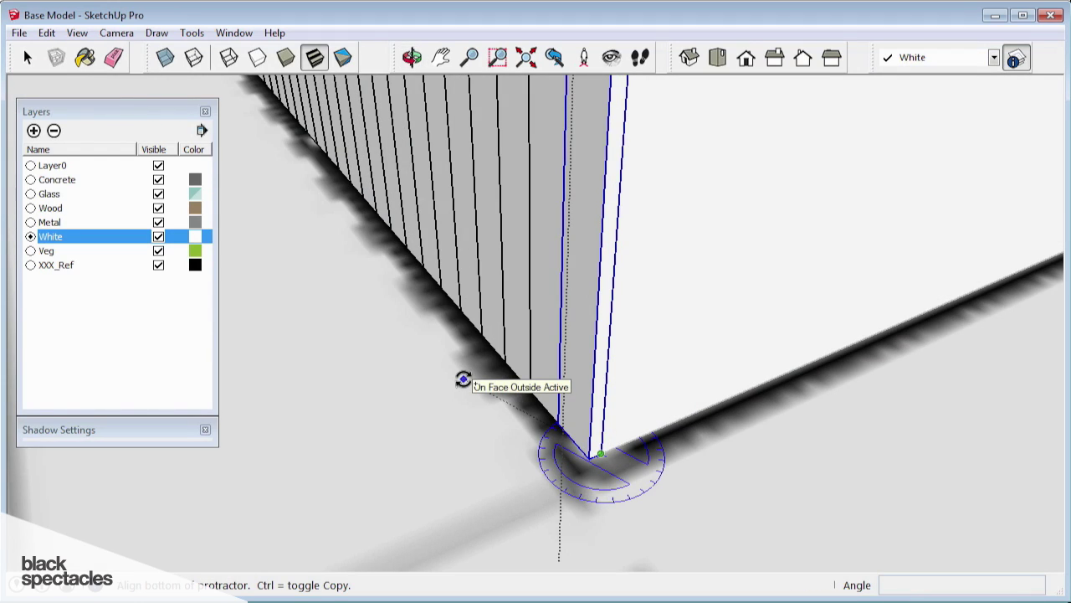
left_click(449, 391)
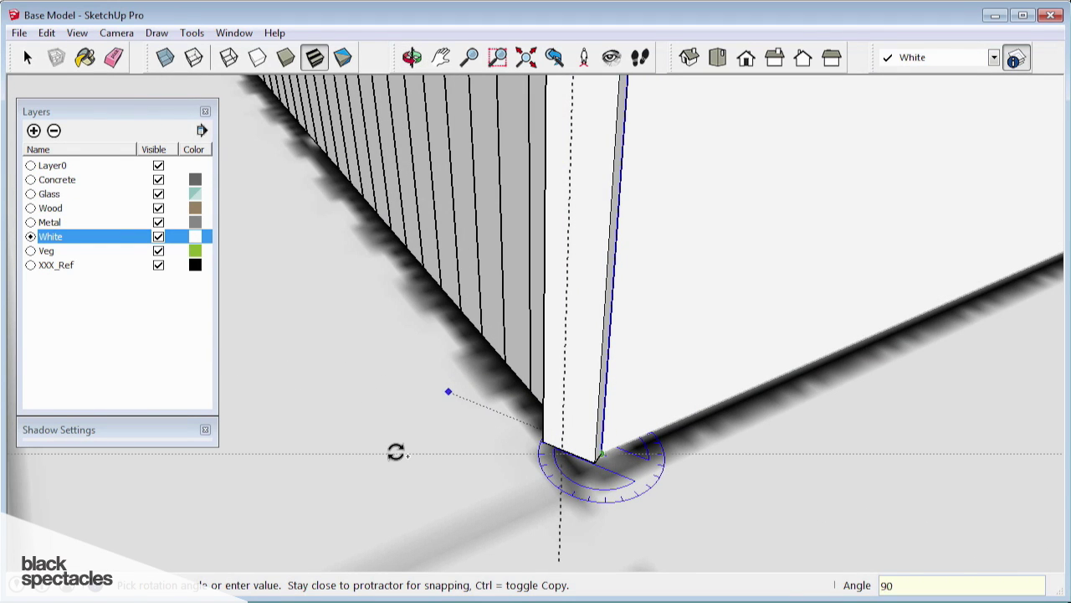
key("Return")
Step: Copy the turned panel along the adjoining blank wall up to the corner beside the glazing
key("m")
middle_click_drag(441, 452, 703, 394)
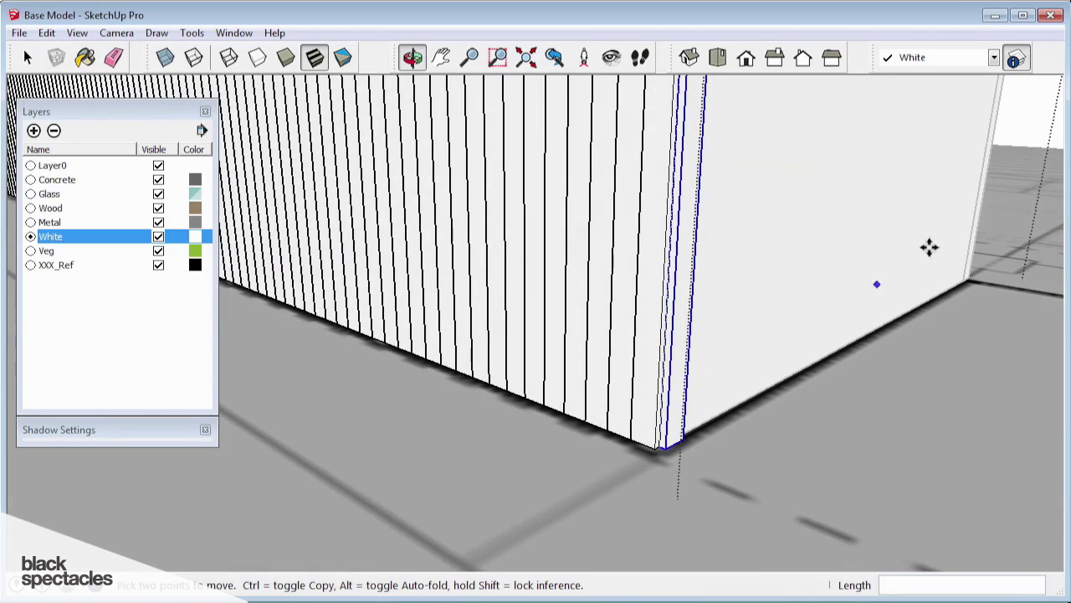
scroll(668, 443, "up", 1)
key("ctrl")
left_click(665, 447)
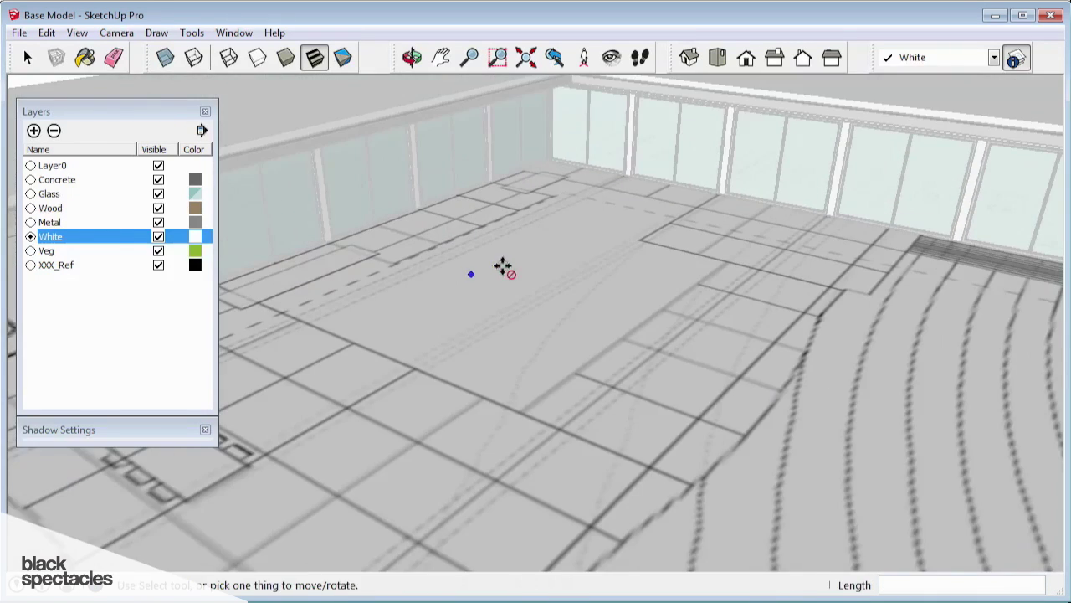
middle_click_drag(502, 265, 935, 323, "shift")
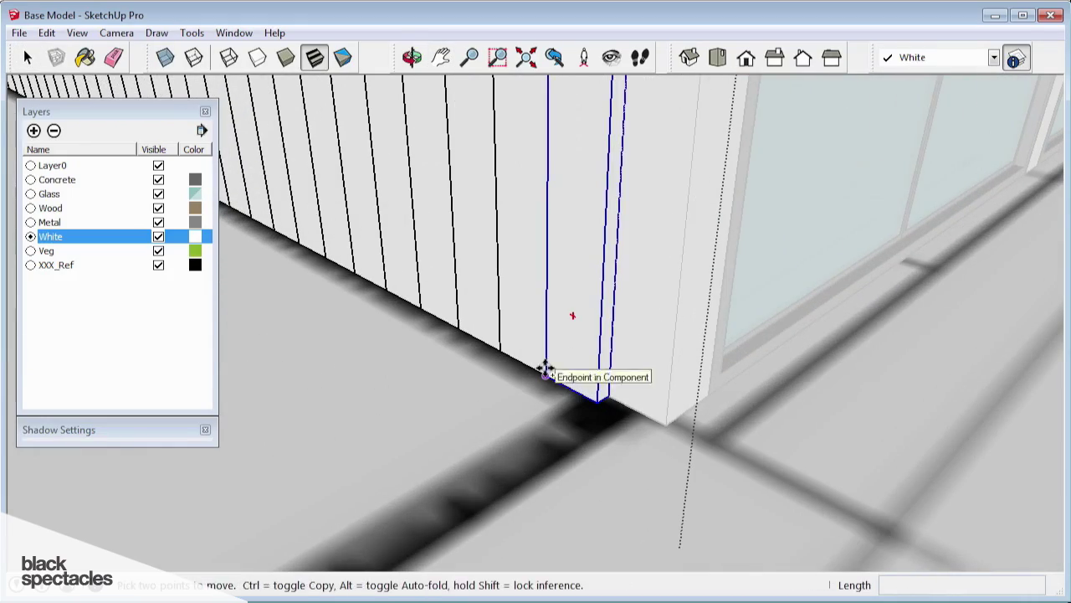
left_click(545, 376)
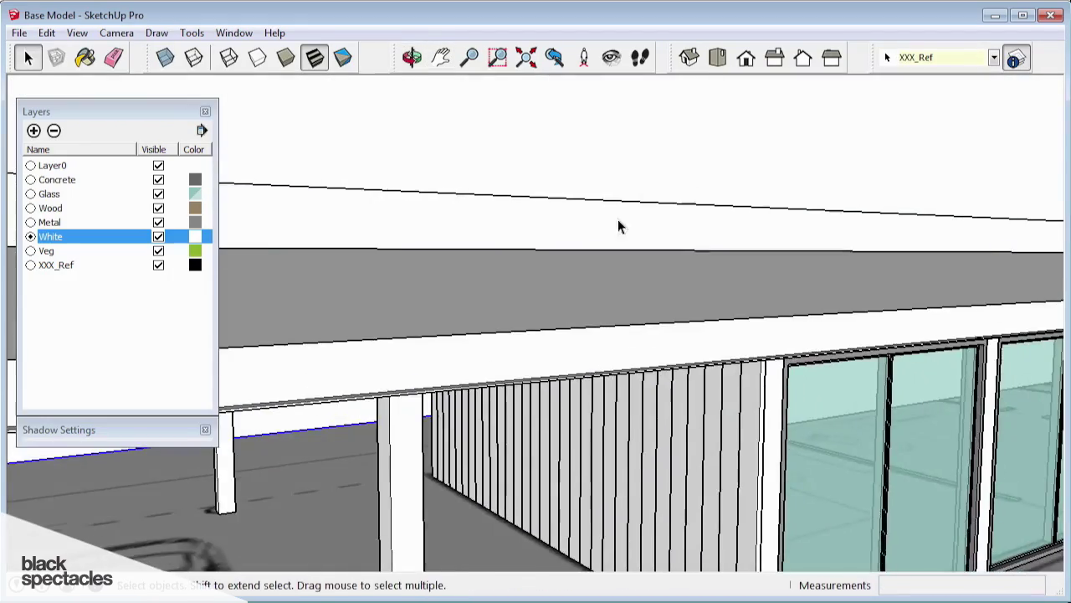
Step: Open the panel component beside the window, push its front face 1", and close the component
middle_click_drag(617, 225, 849, 171)
scroll(578, 223, "up", 3)
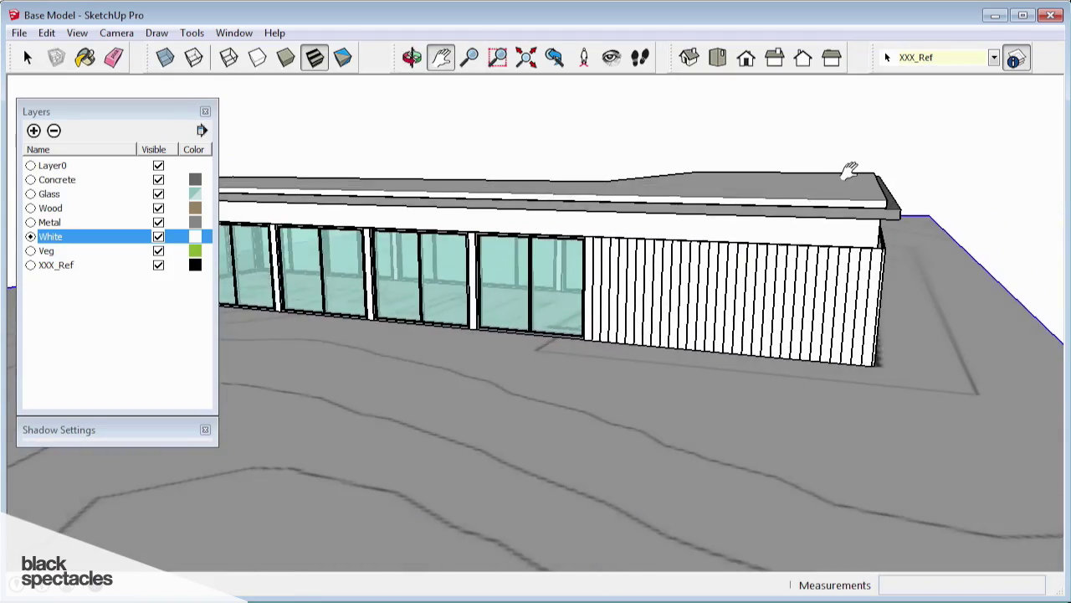
scroll(689, 363, "up", 10)
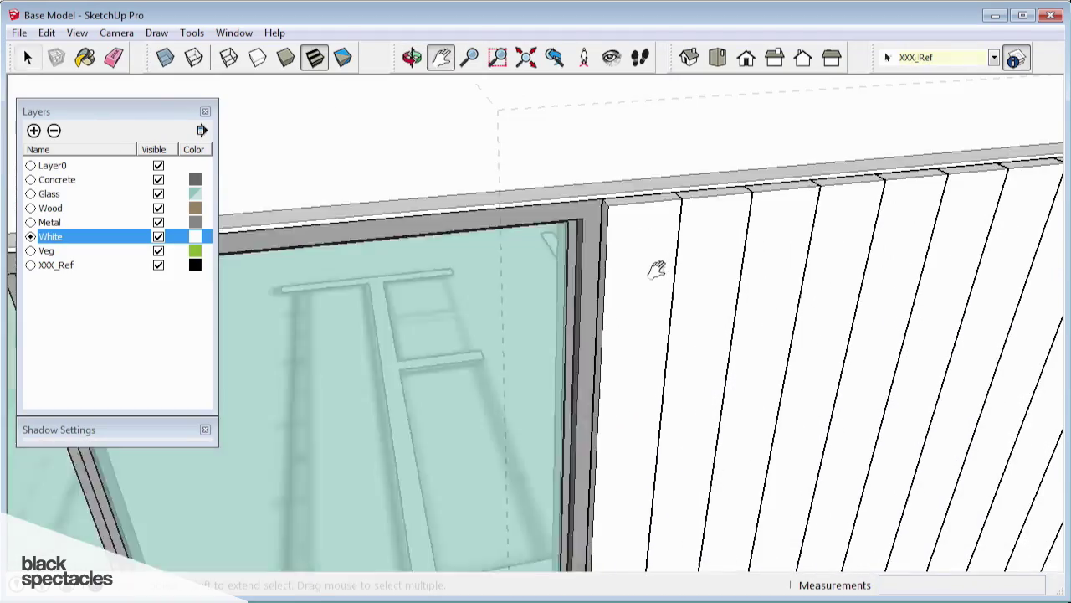
key("space")
double_click(603, 205)
double_click(604, 205)
scroll(595, 183, "down", 2)
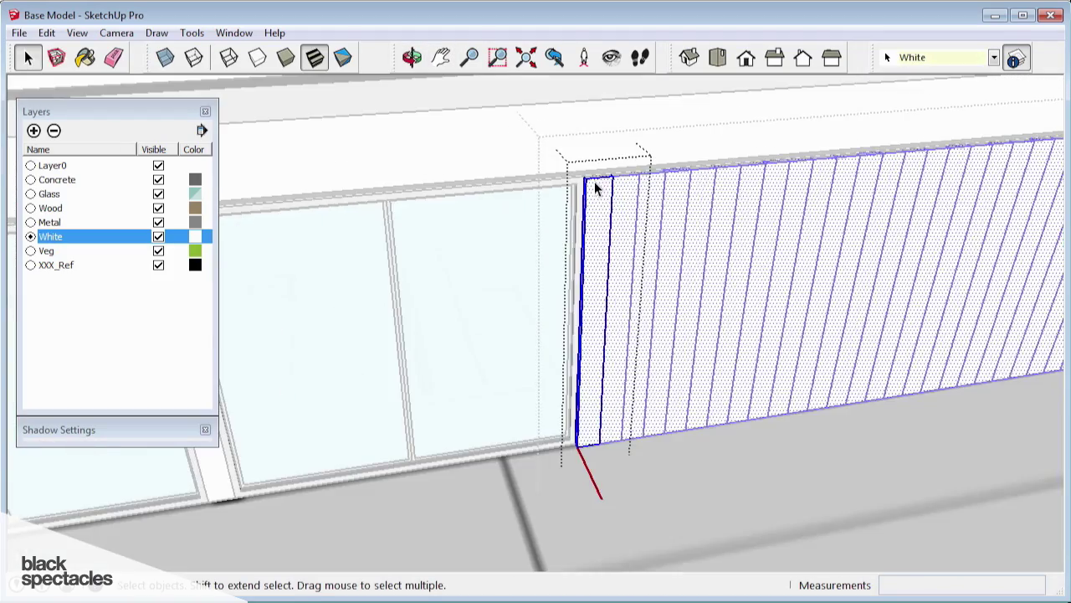
key("p")
left_click(595, 219)
key("Escape")
middle_click_drag(605, 201, 734, 203)
left_click(617, 297)
type("1")
key("Return")
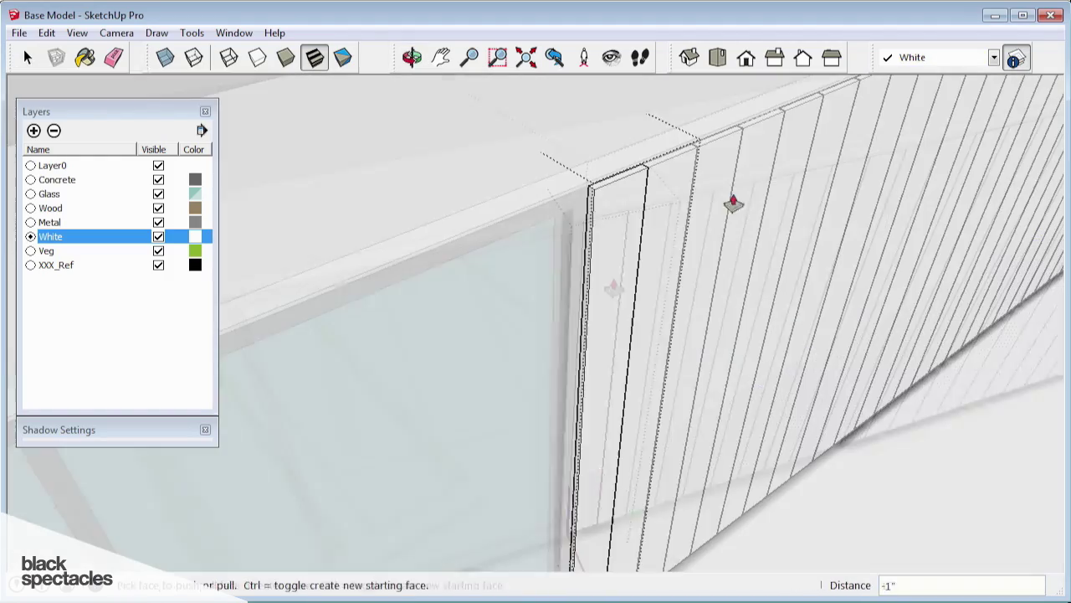
key("space")
left_click(590, 177)
scroll(602, 194, "down", 3)
middle_click_drag(619, 197, 747, 251)
scroll(501, 220, "up", 4)
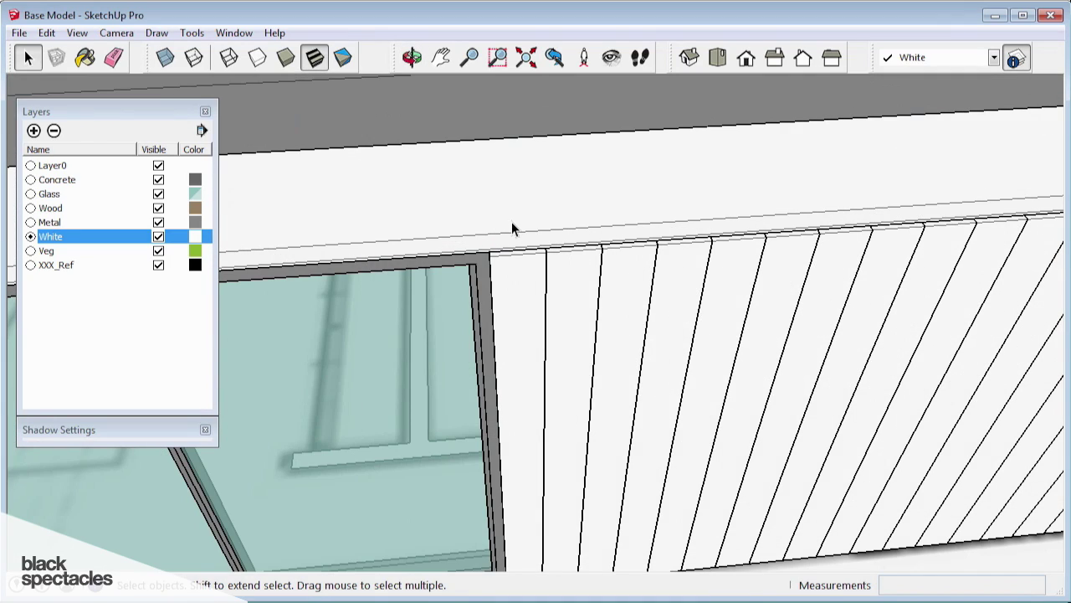
Step: Reopen the panel component and copy the front face's vertical edge farthest from the window 2" inward
scroll(510, 236, "up", 3)
middle_click_drag(605, 258, 553, 274)
double_click(564, 294)
double_click(565, 295)
scroll(564, 295, "down", 3)
scroll(551, 273, "up", 3)
triple_click(564, 250)
scroll(565, 248, "up", 2)
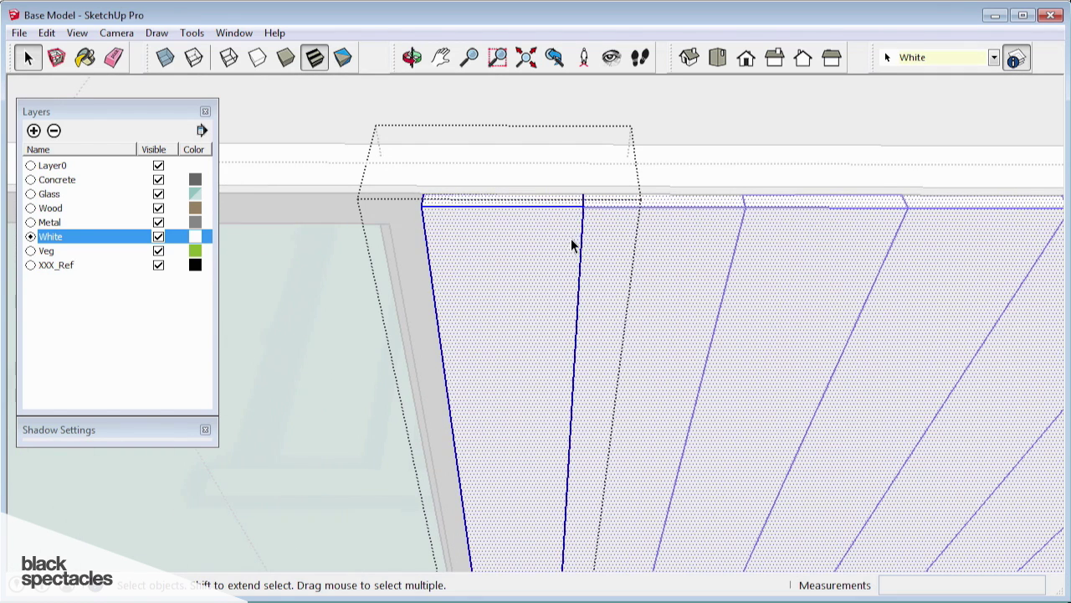
left_click(581, 241)
mouse_move(581, 242)
middle_mouse_down()
mouse_move(575, 251)
mouse_move(568, 239)
middle_mouse_up()
key("m")
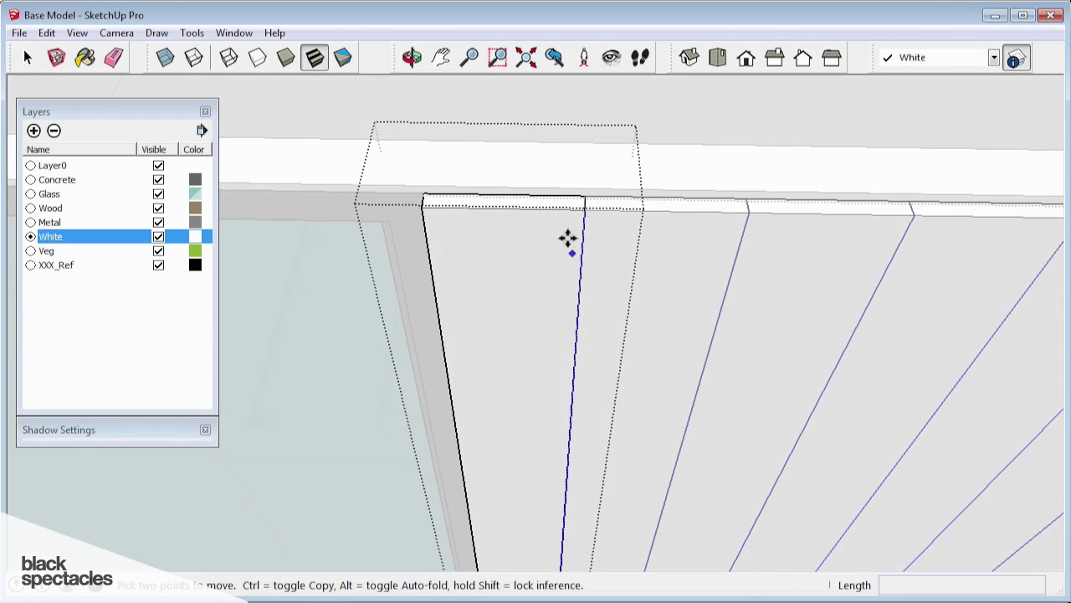
key("ctrl")
left_click(585, 209)
type("2")
key("Return")
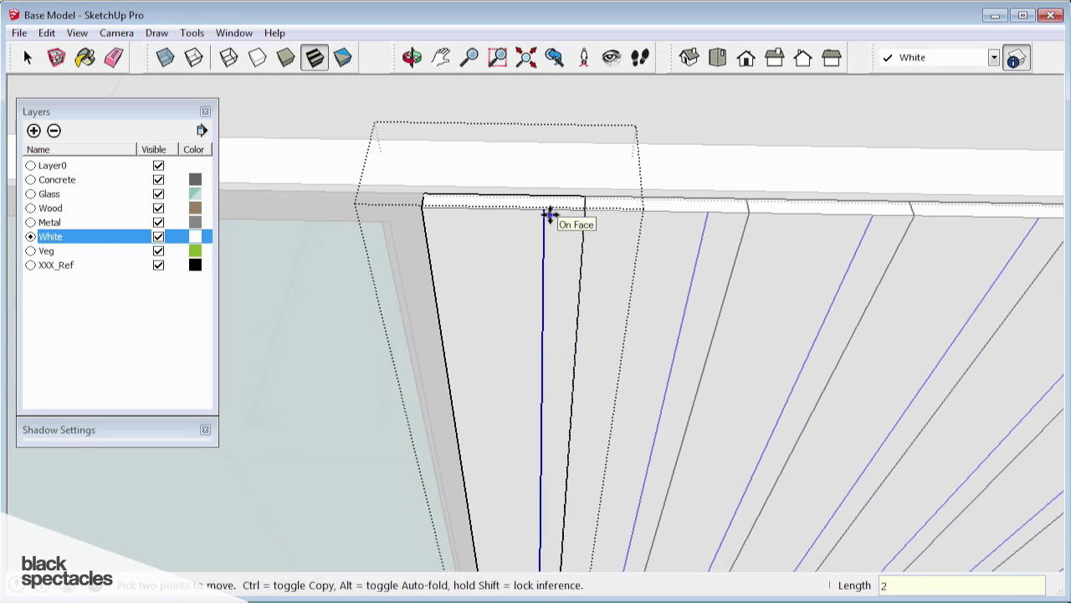
Step: Push the 2" strip of the panel's front face in by 0.75" to form a groove, and close the component
middle_click_drag(551, 215, 565, 274)
key("space")
left_click(519, 272)
left_click(570, 258)
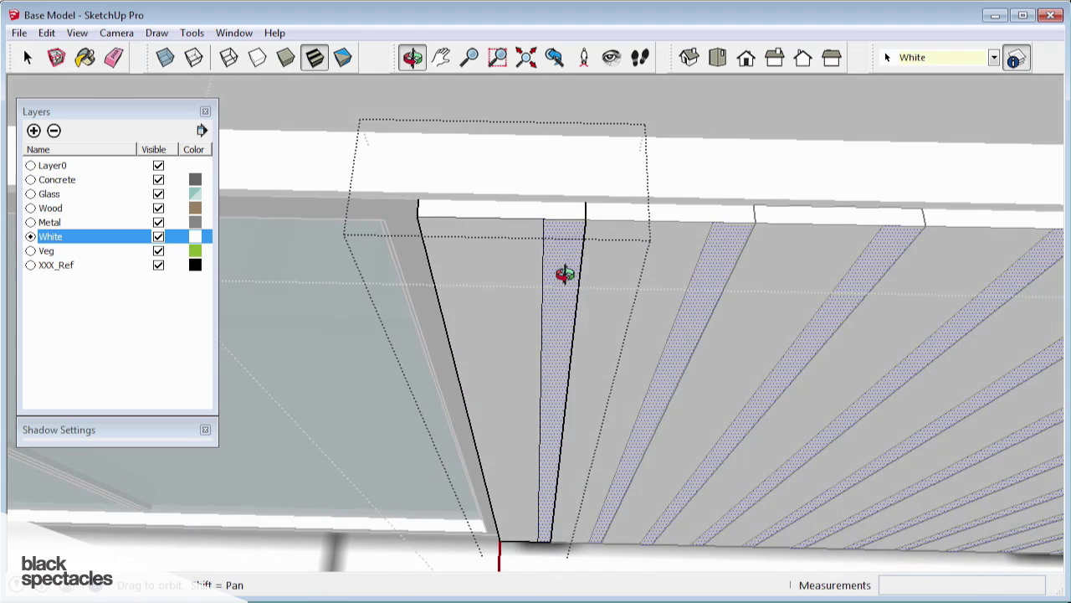
key("p")
left_click(564, 281)
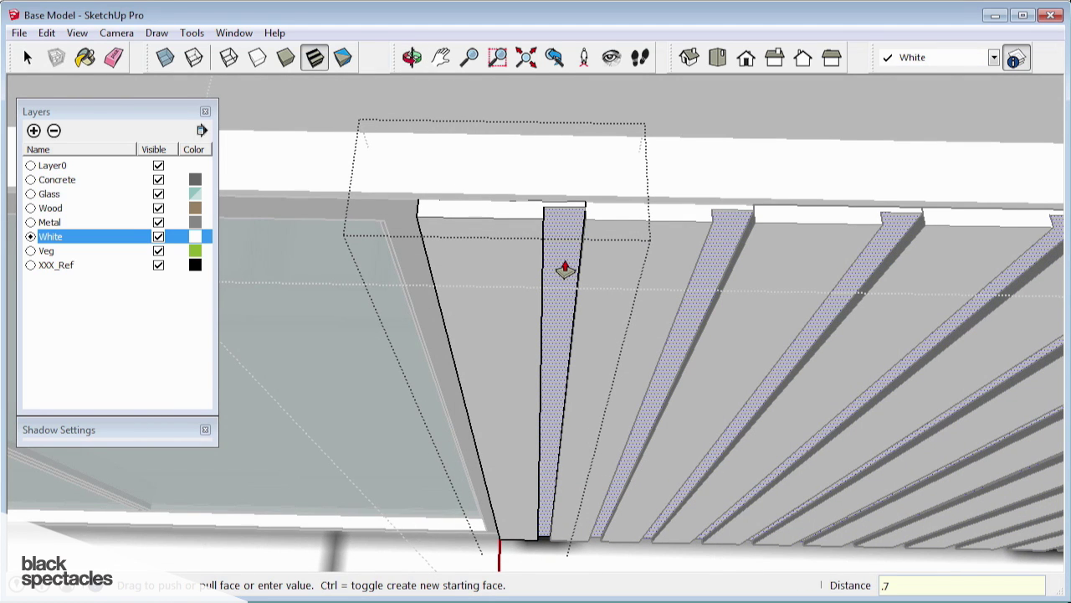
type(".75")
key("Return")
scroll(567, 253, "down", 3)
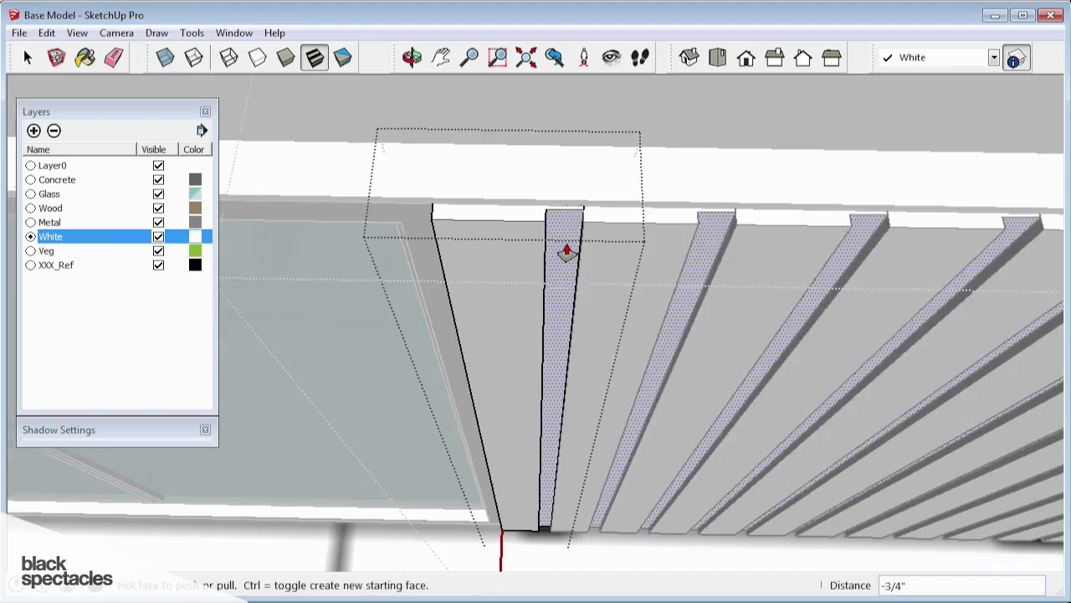
key("space")
left_click(521, 192)
left_click(521, 192)
Step: Look over the grooved panel cladding on the whole building and switch to the Diagram image in Windows Photo Viewer
scroll(521, 191, "down", 2)
middle_click_drag(657, 276, 402, 268)
scroll(528, 249, "down", 3)
scroll(502, 268, "down", 4)
left_click(296, 533)
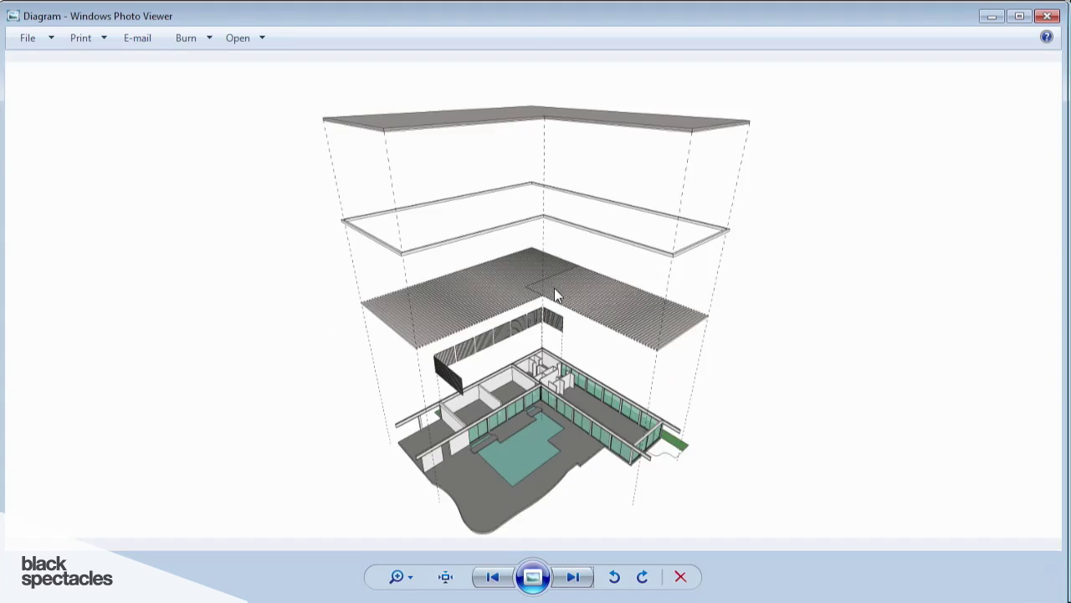